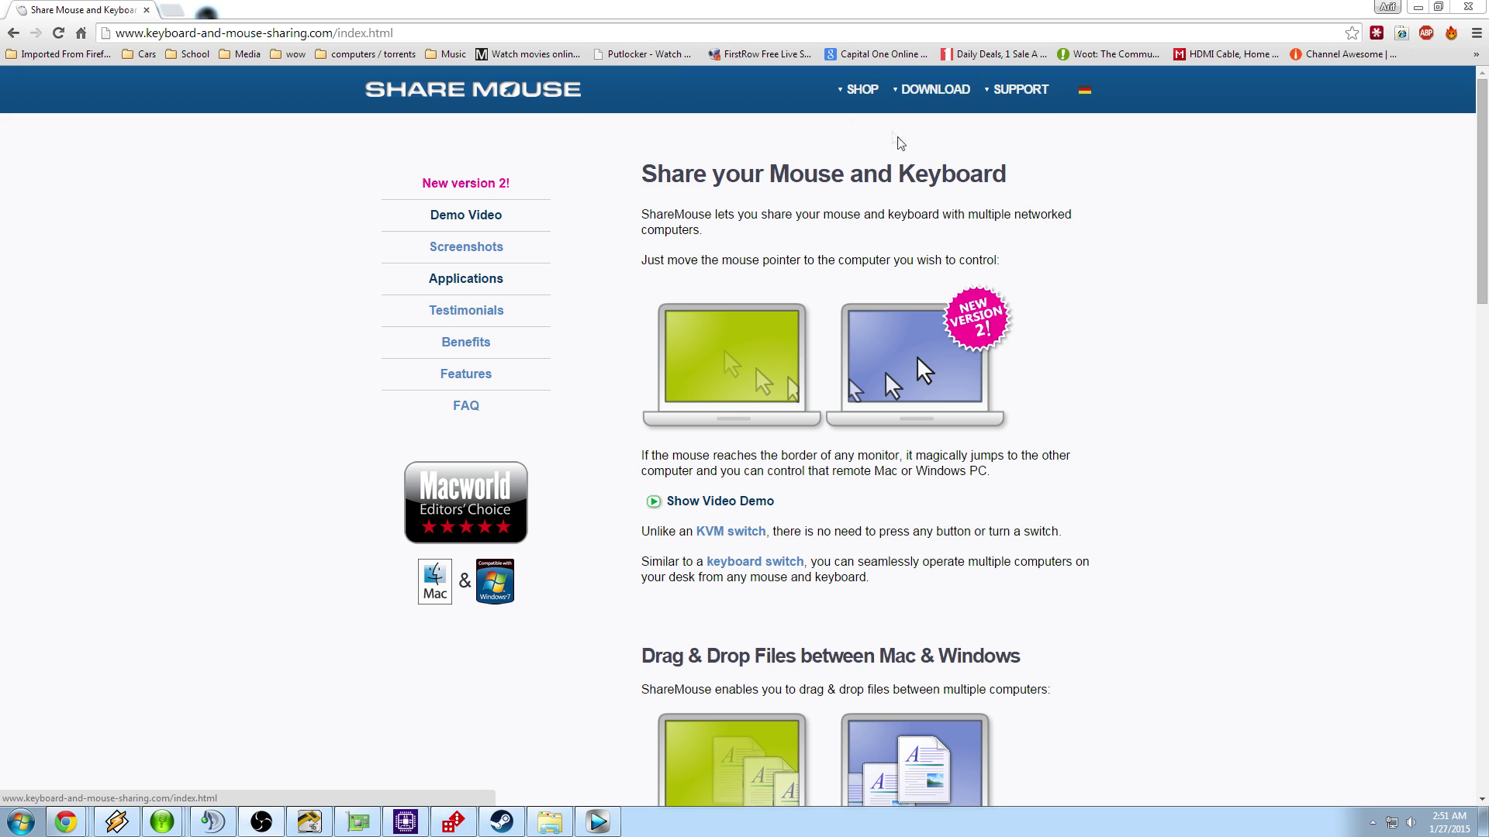
- Go to the ShareMouse download page and review its alternative installer downloads and System Requirements
click(940, 91)
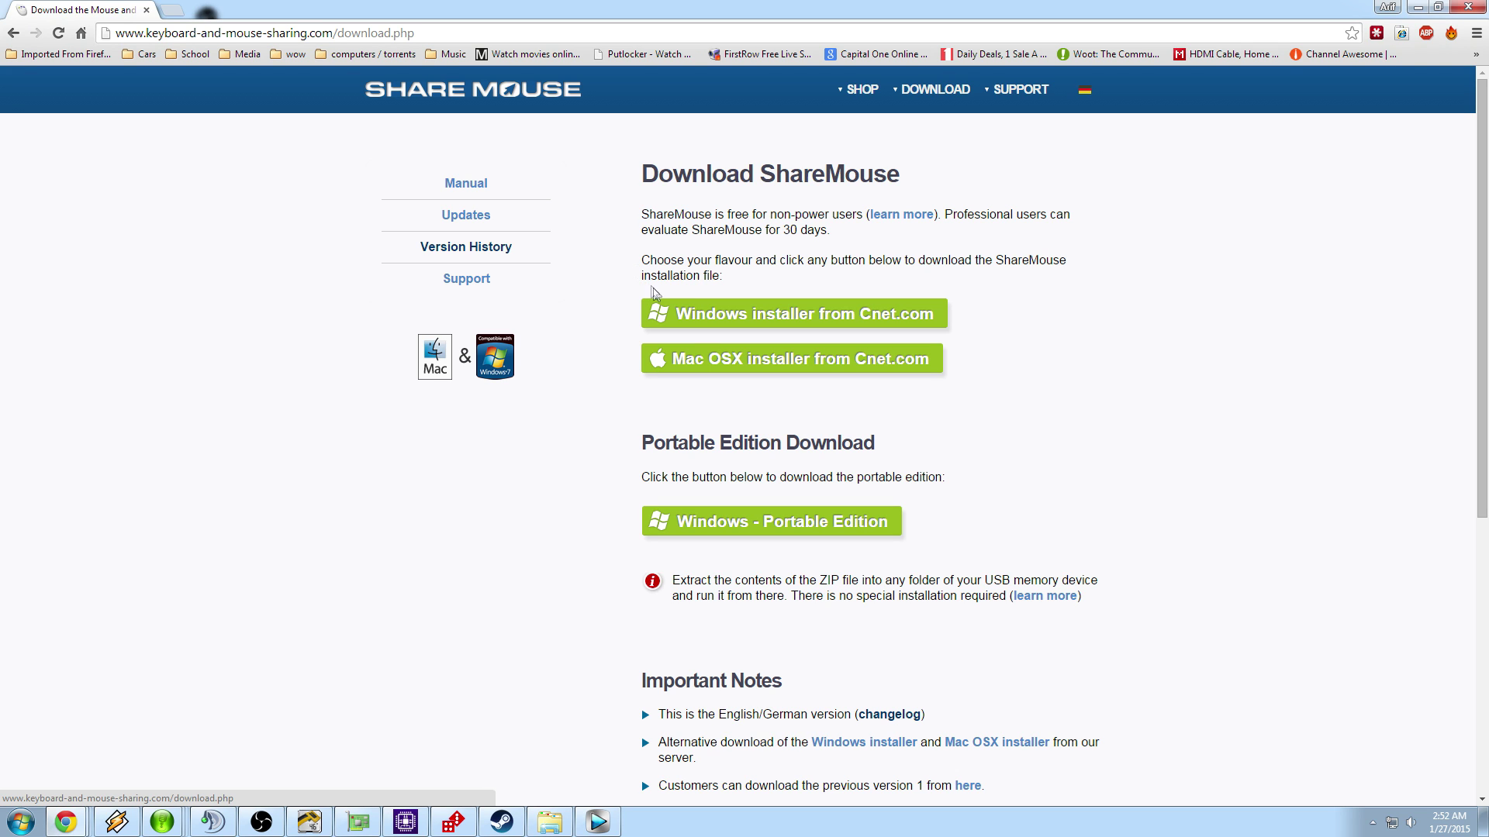
scroll(678, 361, down, 3)
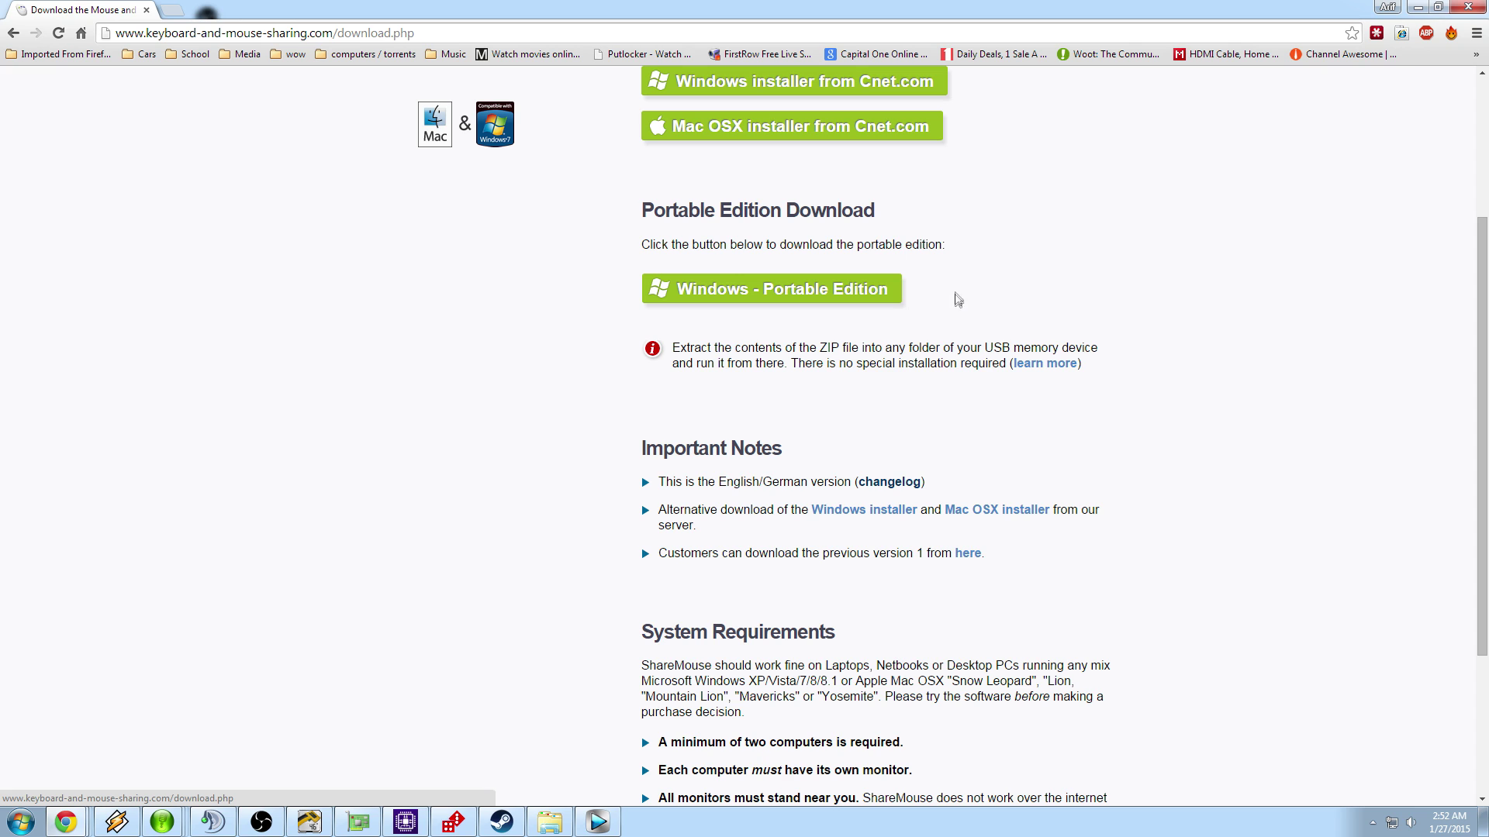
scroll(975, 324, down, 3)
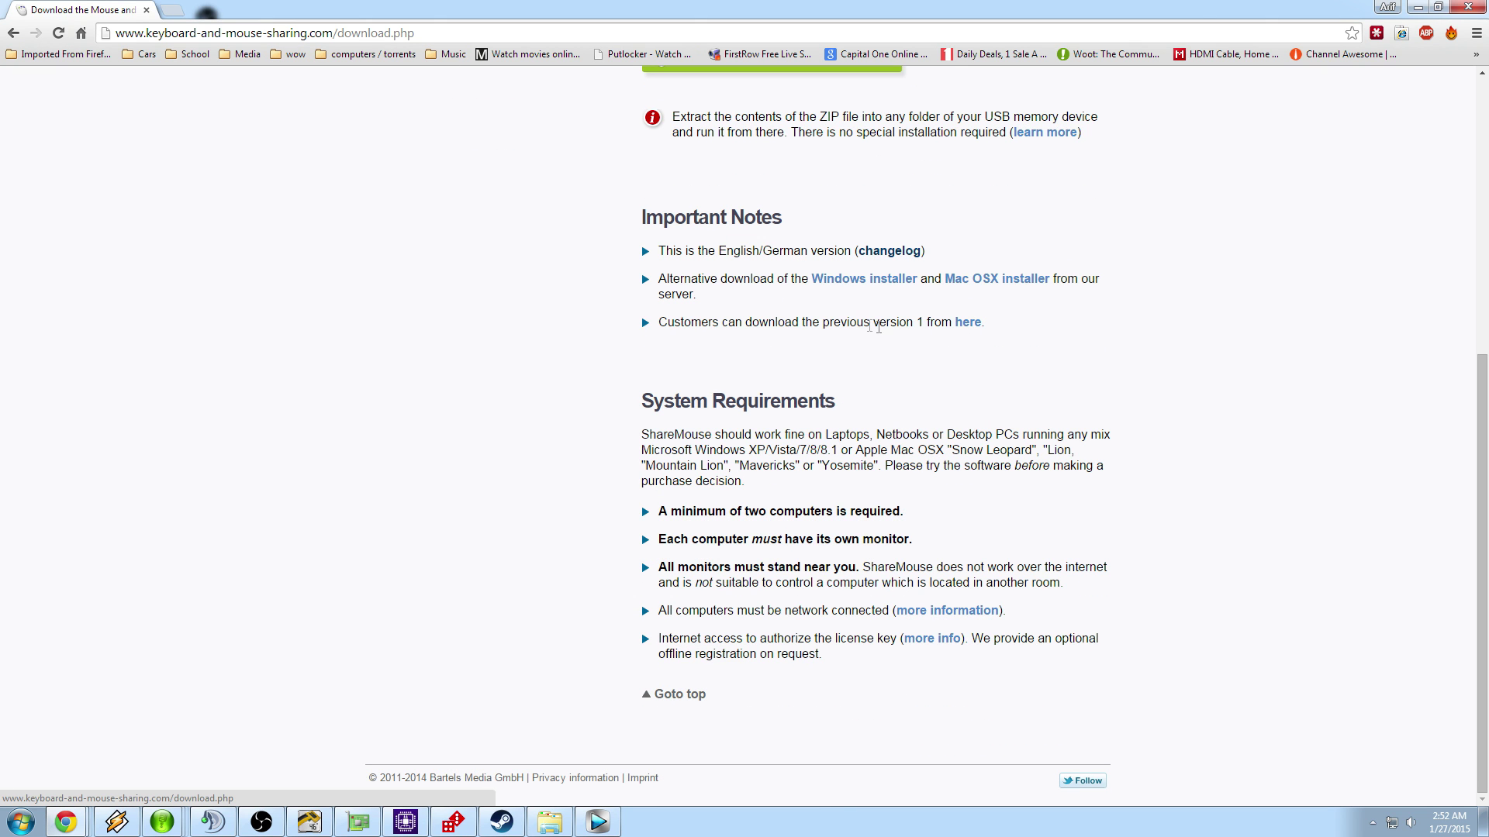
mouse_move(658, 280)
mouse_down()
mouse_move(754, 298)
mouse_move(659, 282)
mouse_up()
scroll(669, 282, up, 1)
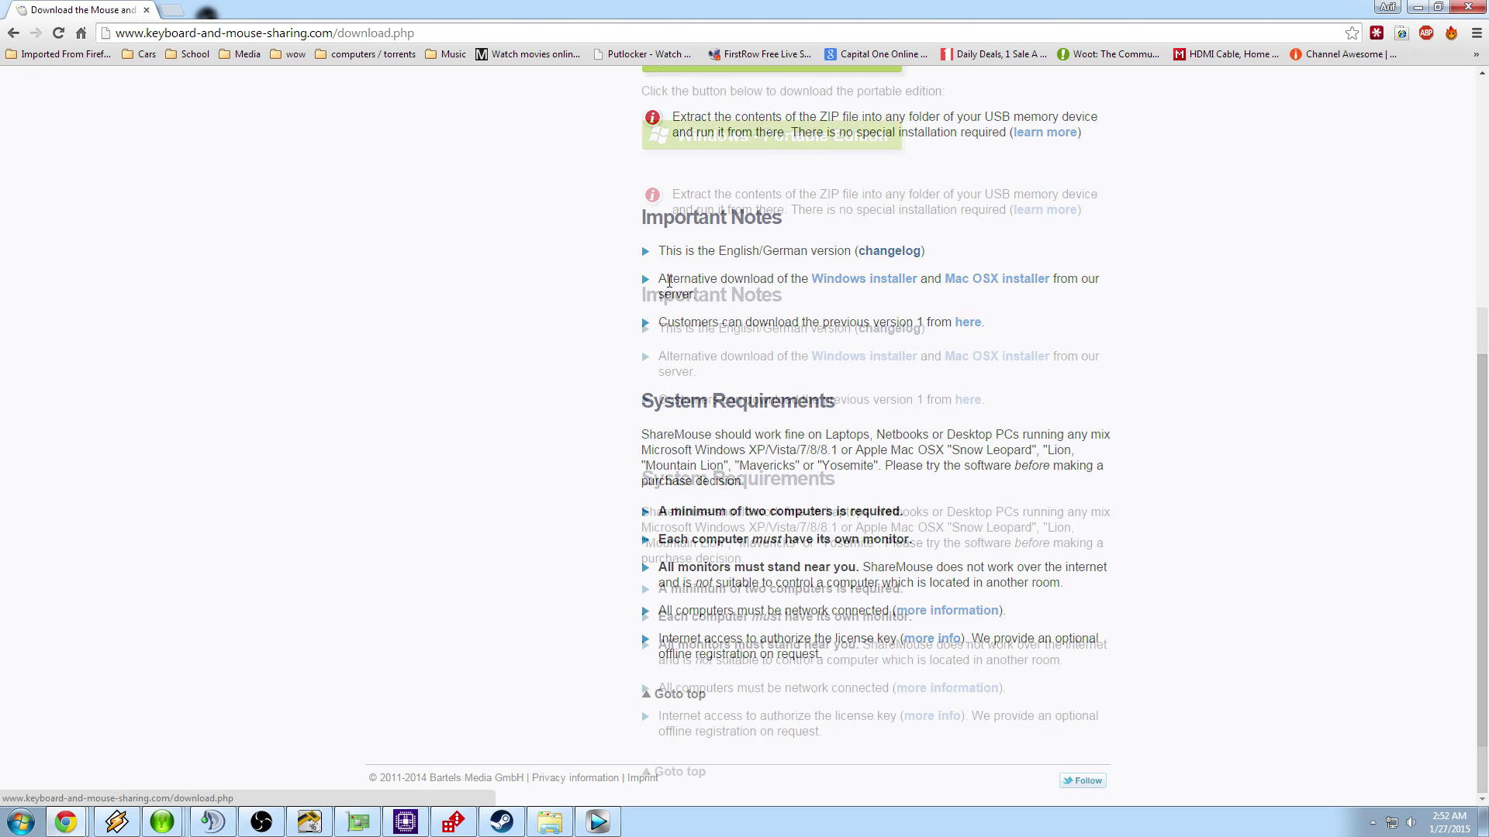
scroll(669, 281, up, 5)
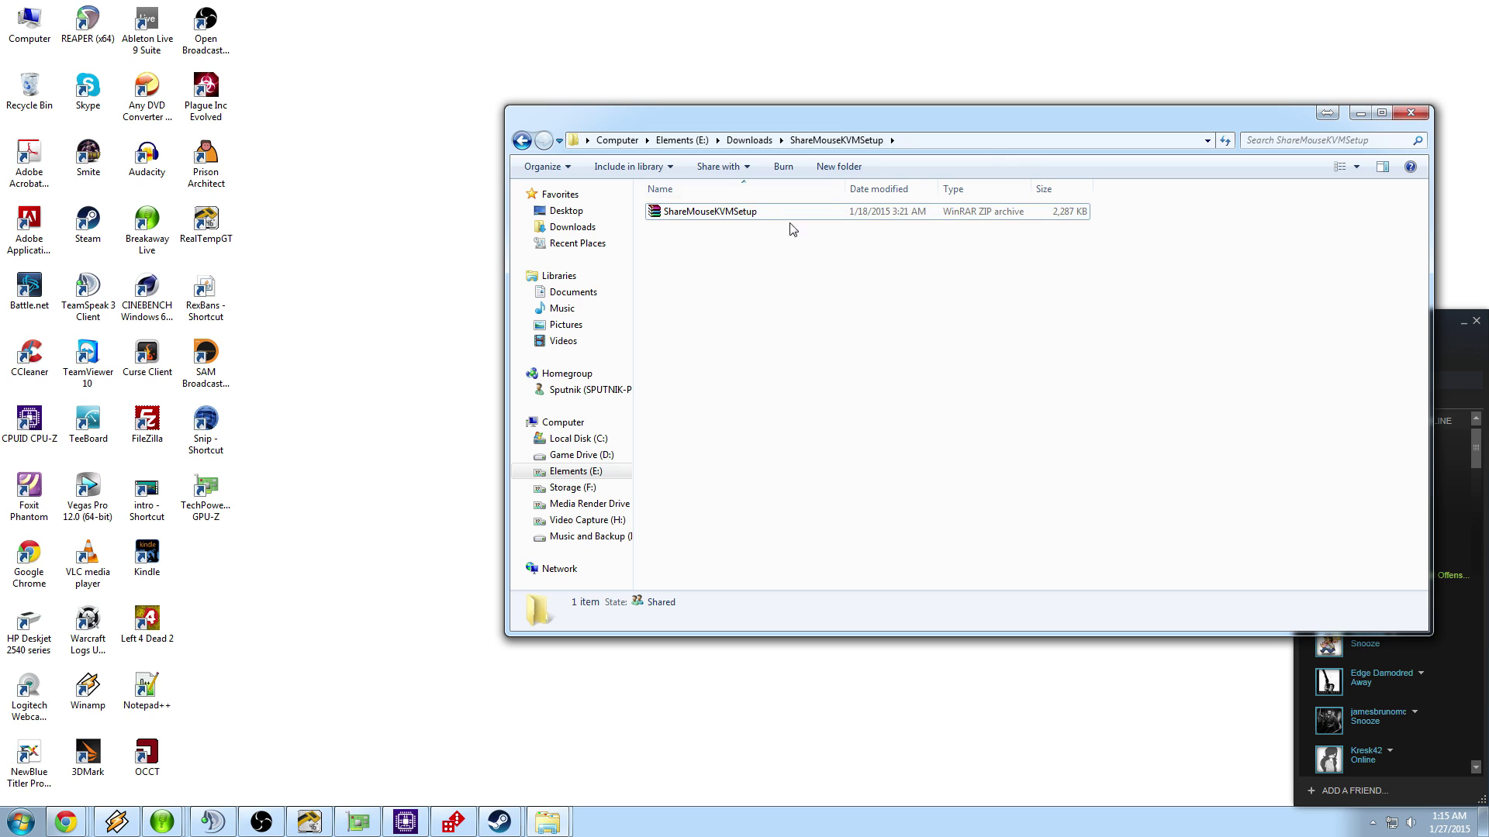
- Extract the ShareMouseKVMSetup ZIP archive into the Downloads folder
click(764, 216)
right_click(763, 216)
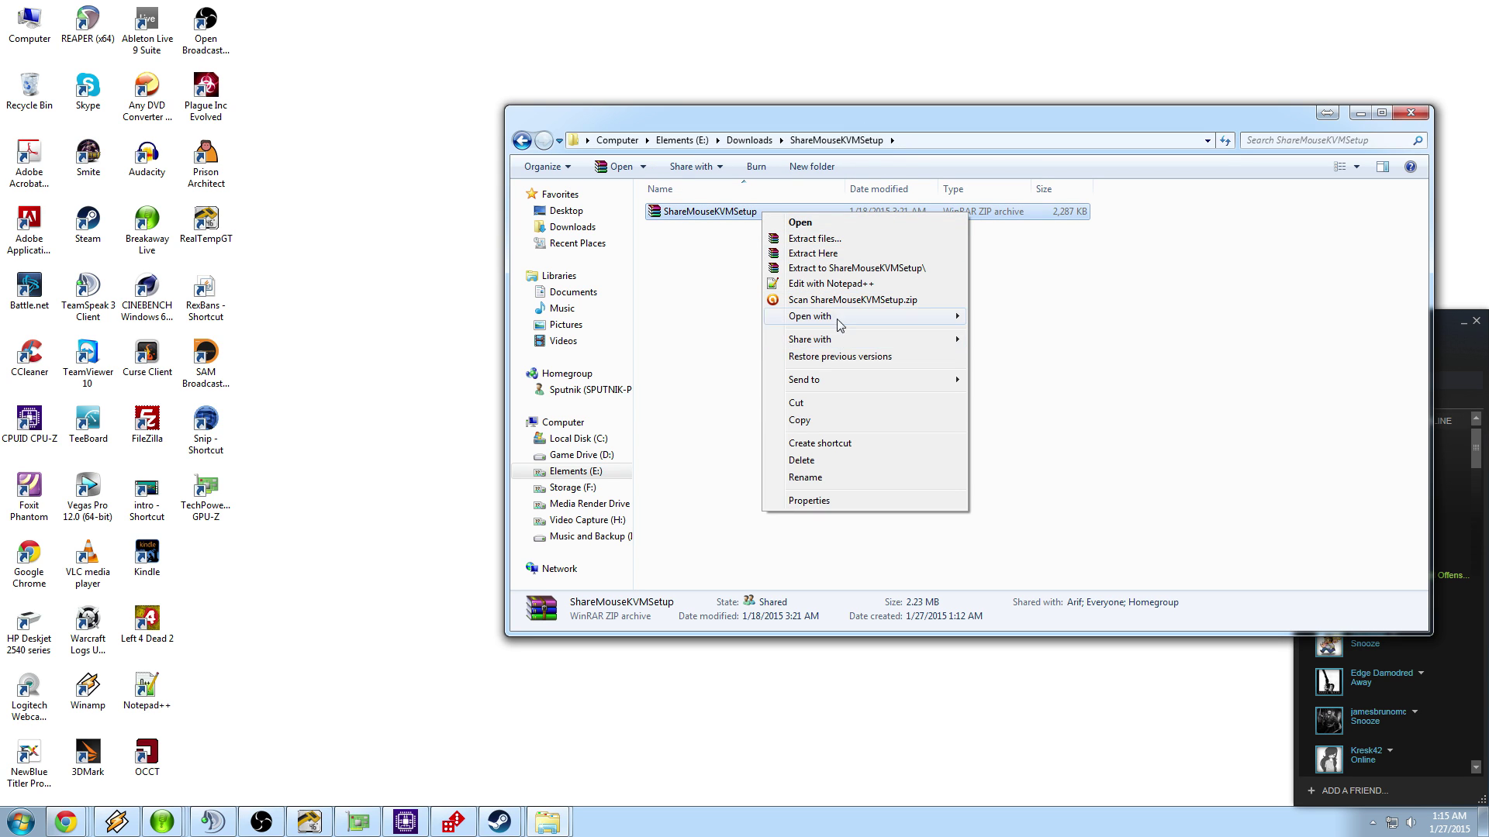
click(839, 255)
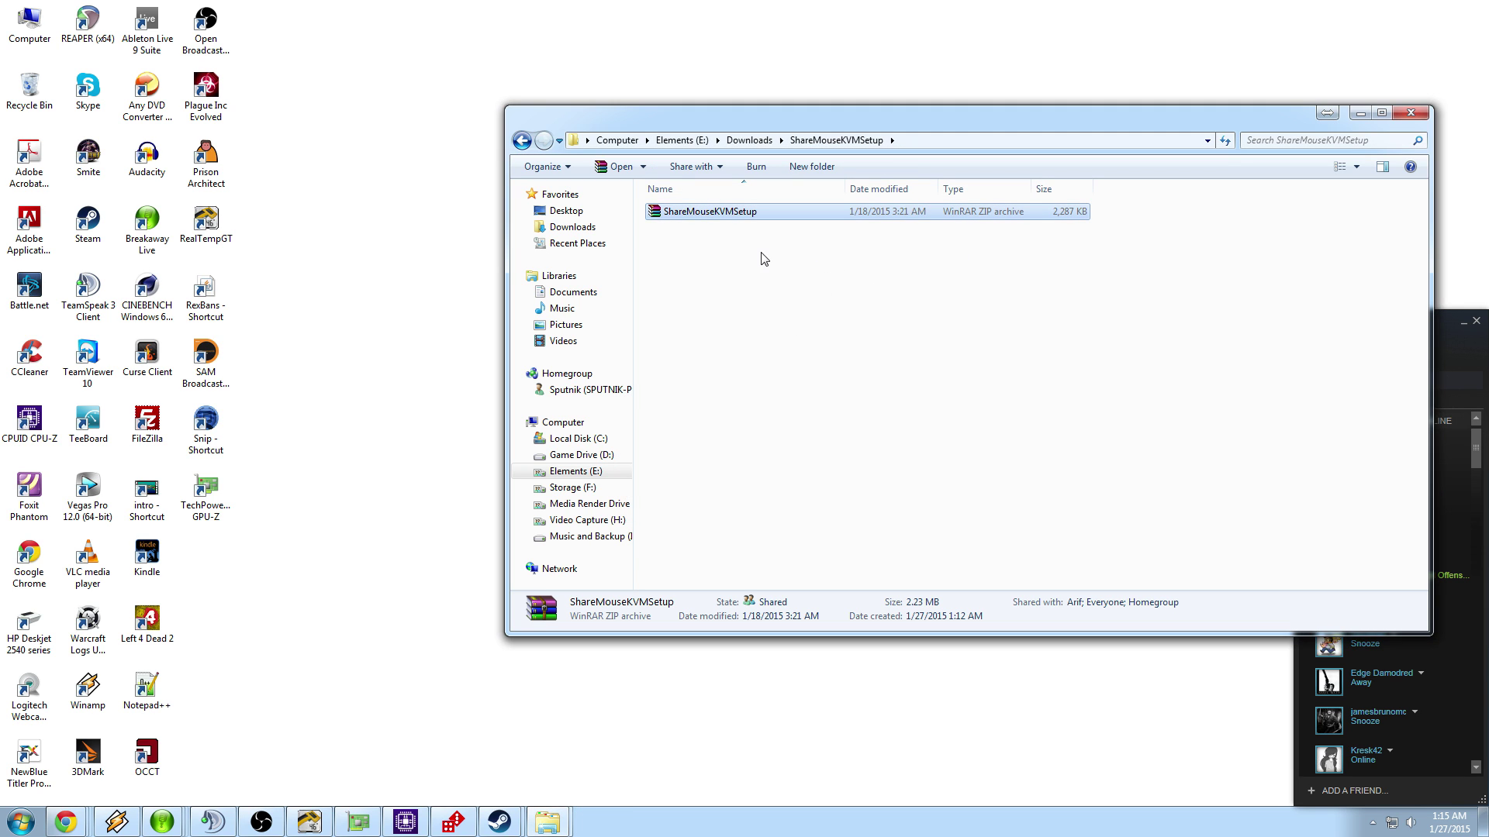
- Run ShareMouseSetup and install ShareMouse v2.0.54 in English with default settings
click(736, 228)
double_click(737, 230)
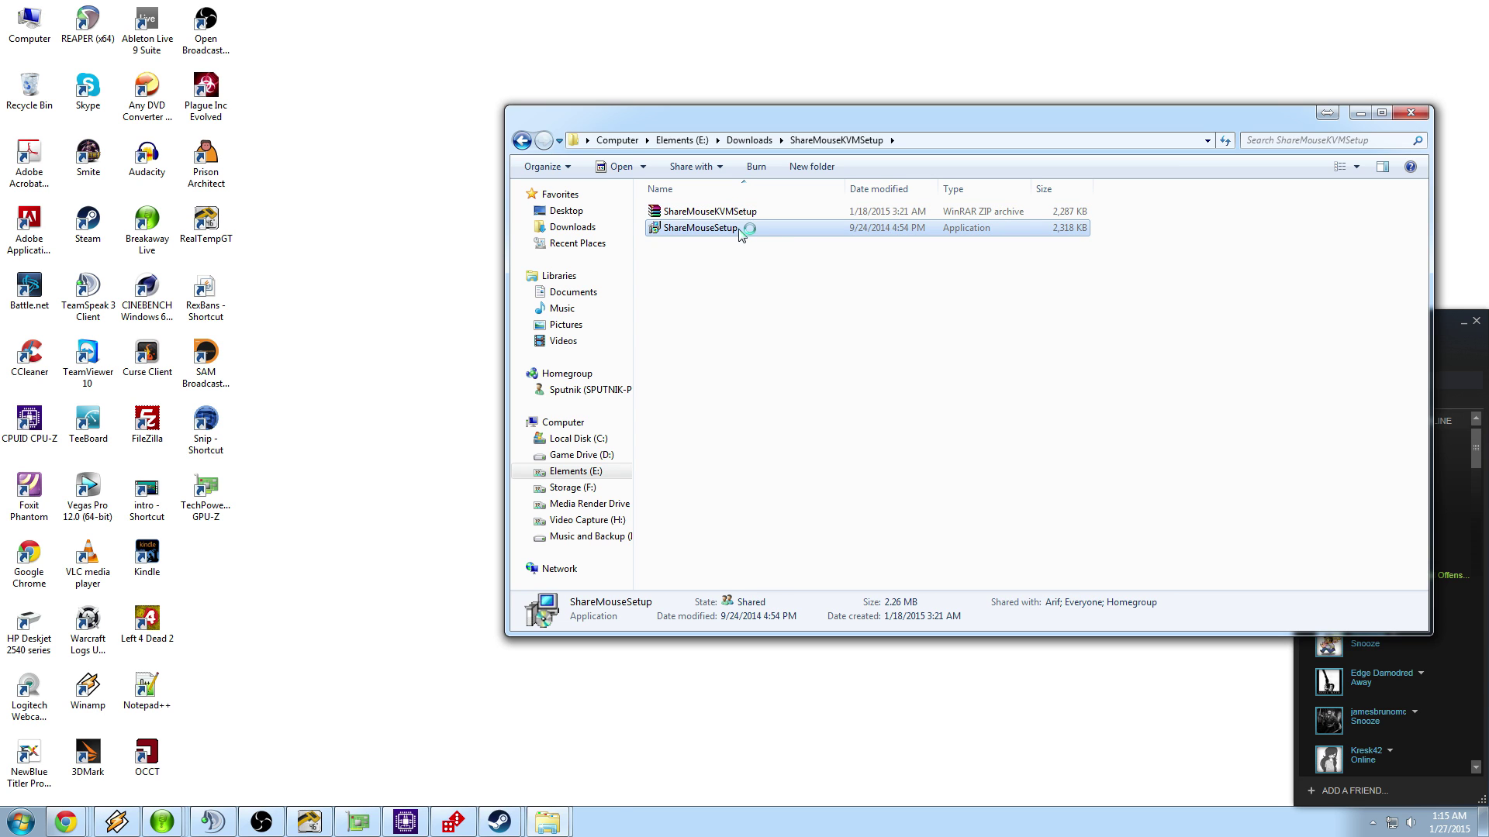
click(775, 448)
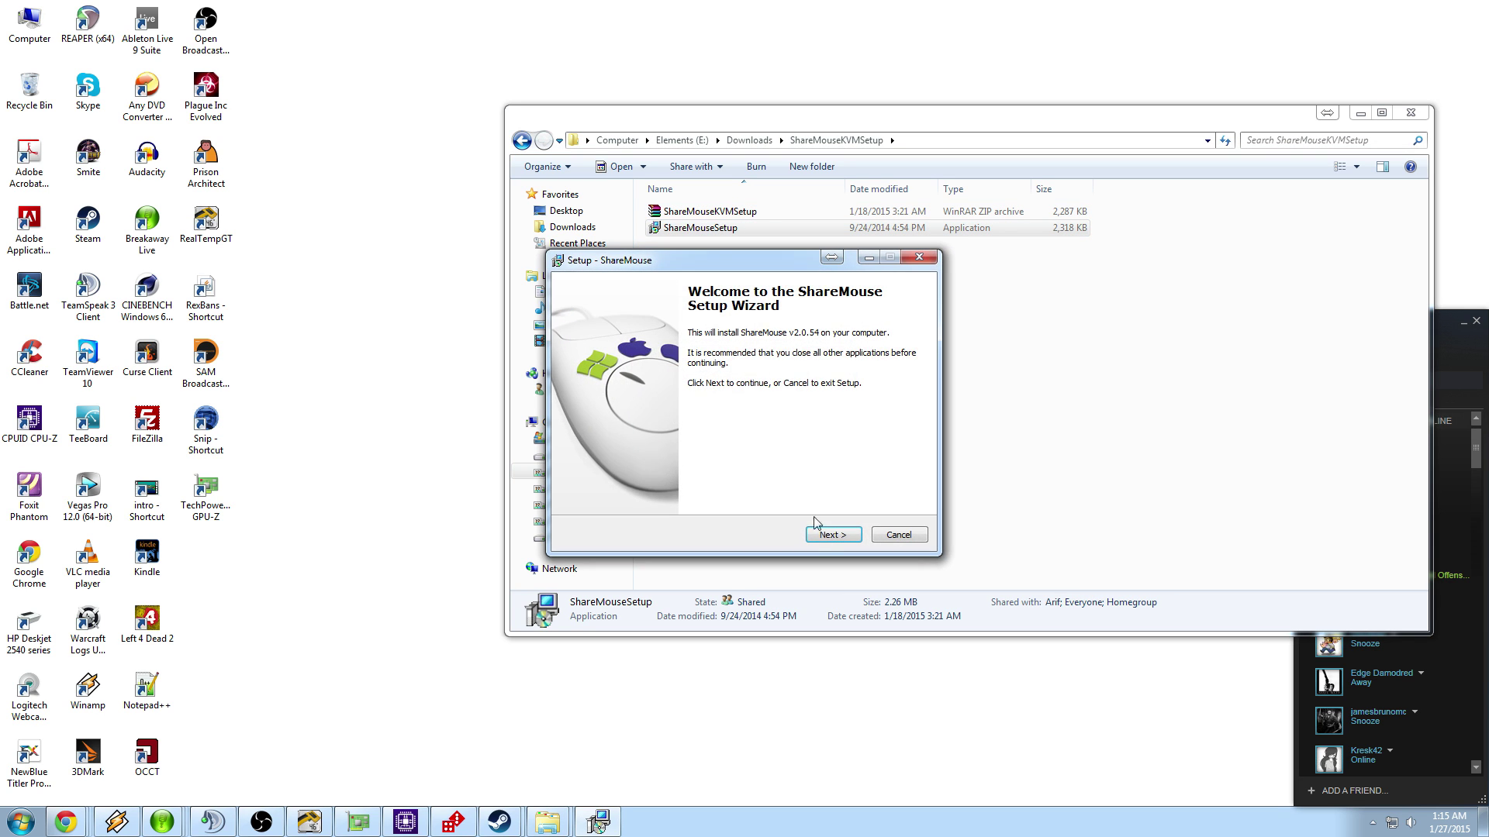
click(828, 536)
click(827, 537)
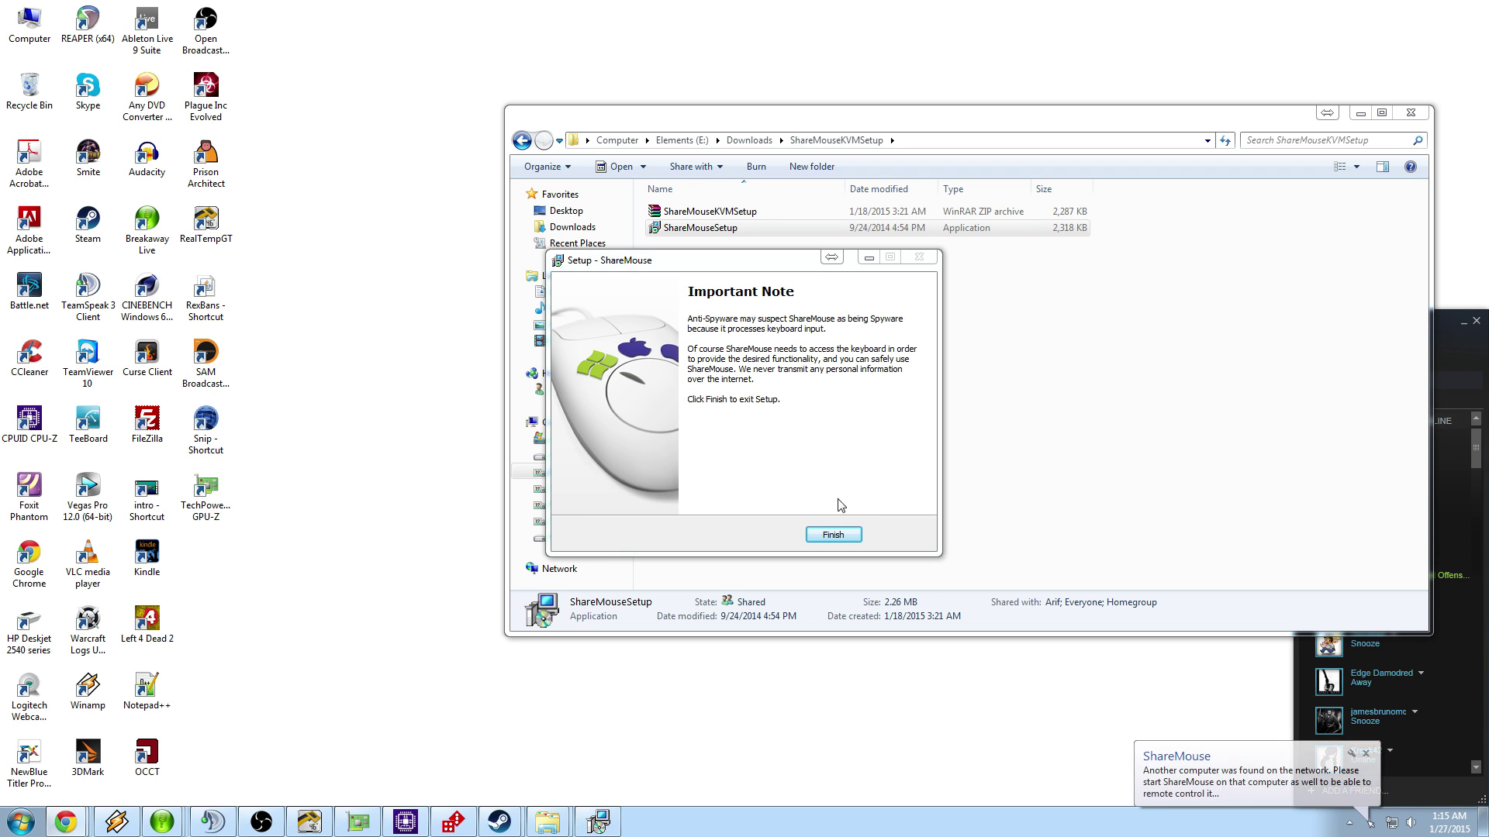
click(857, 536)
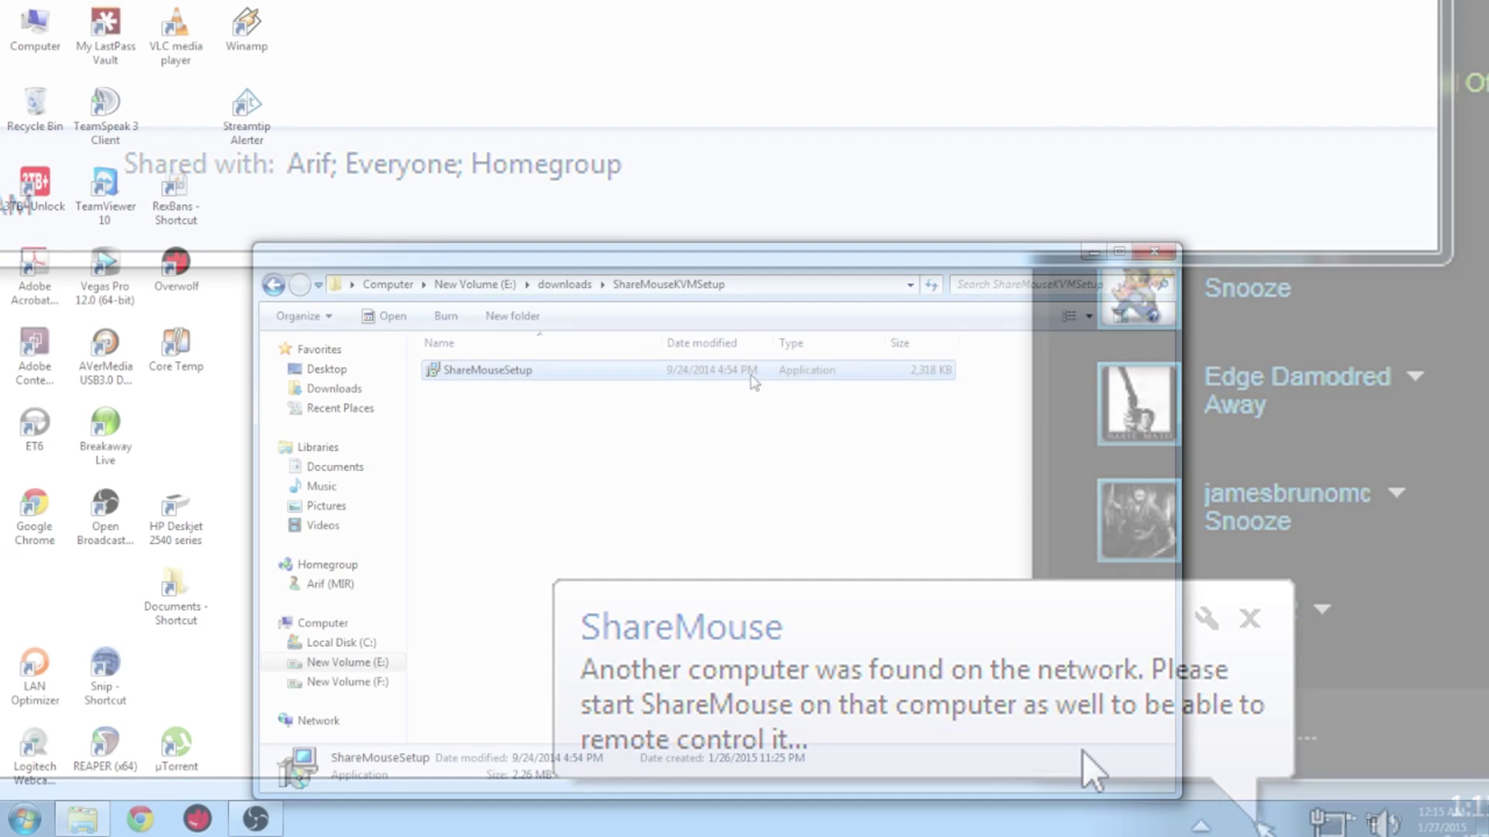
- Run ShareMouseSetup as administrator on the second computer and install v2.0.54 in English
right_click(750, 376)
click(836, 408)
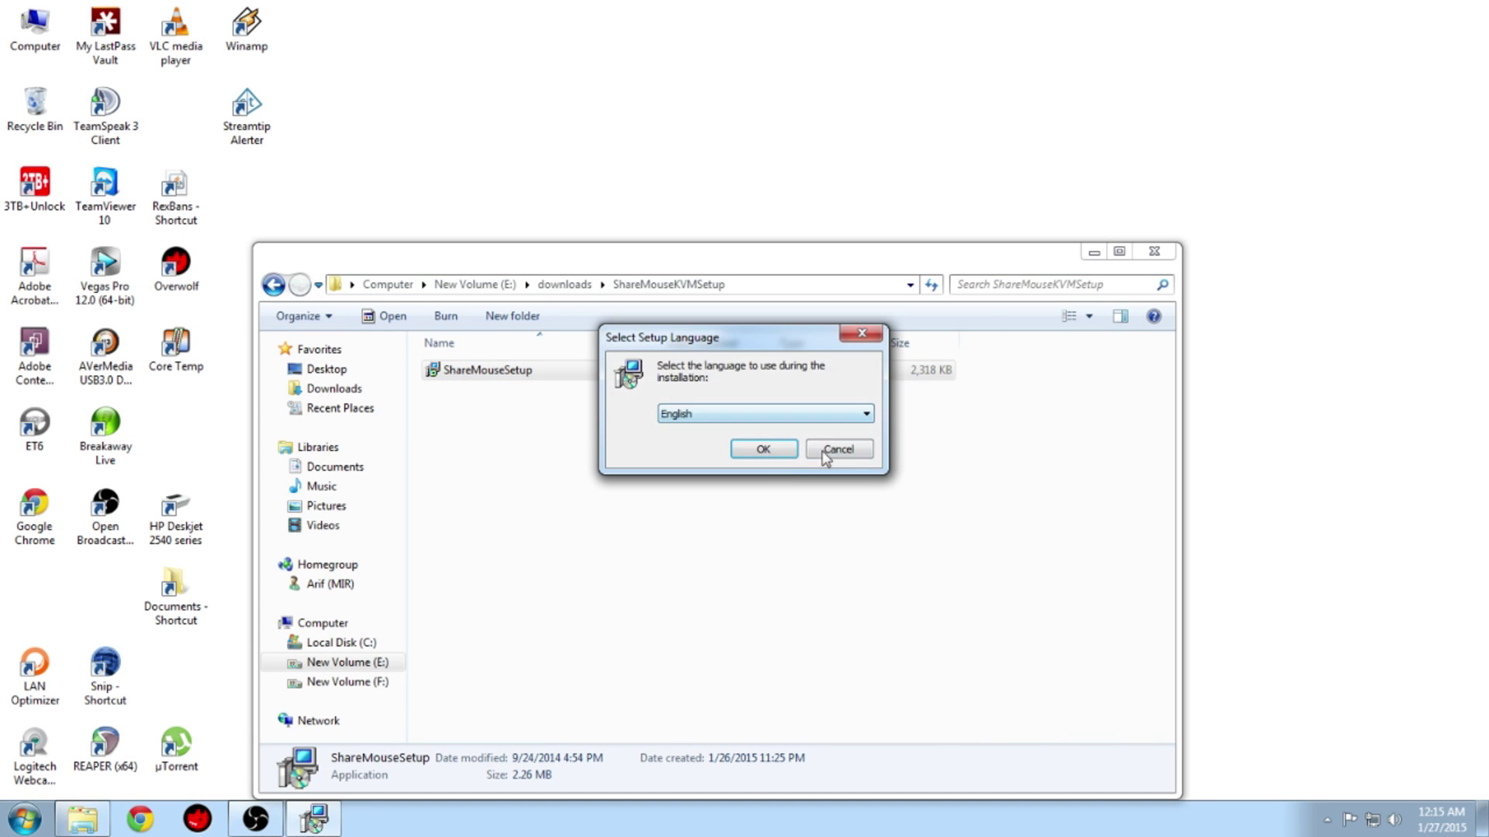
click(775, 455)
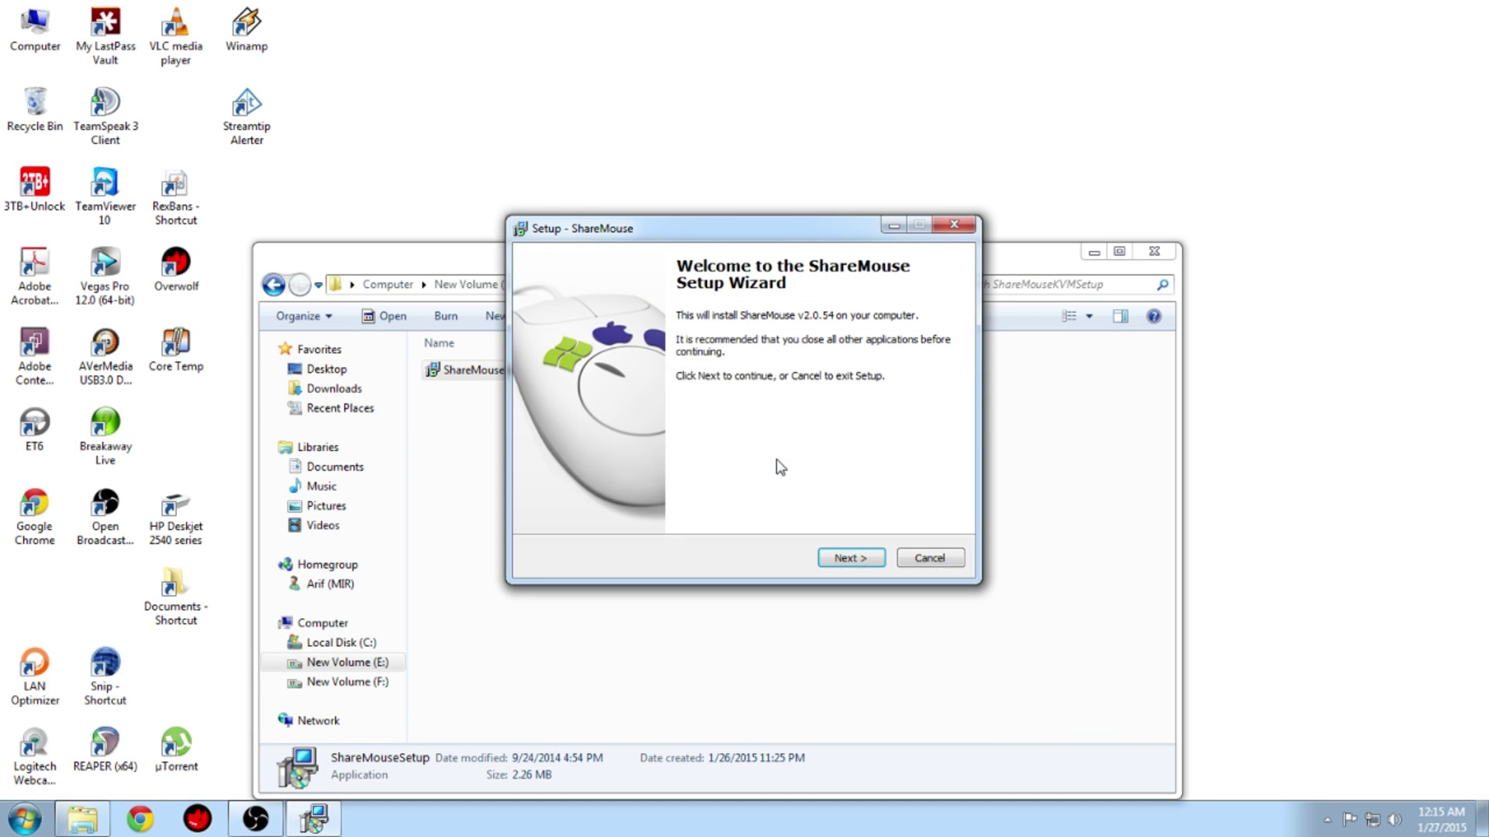
click(828, 555)
click(838, 558)
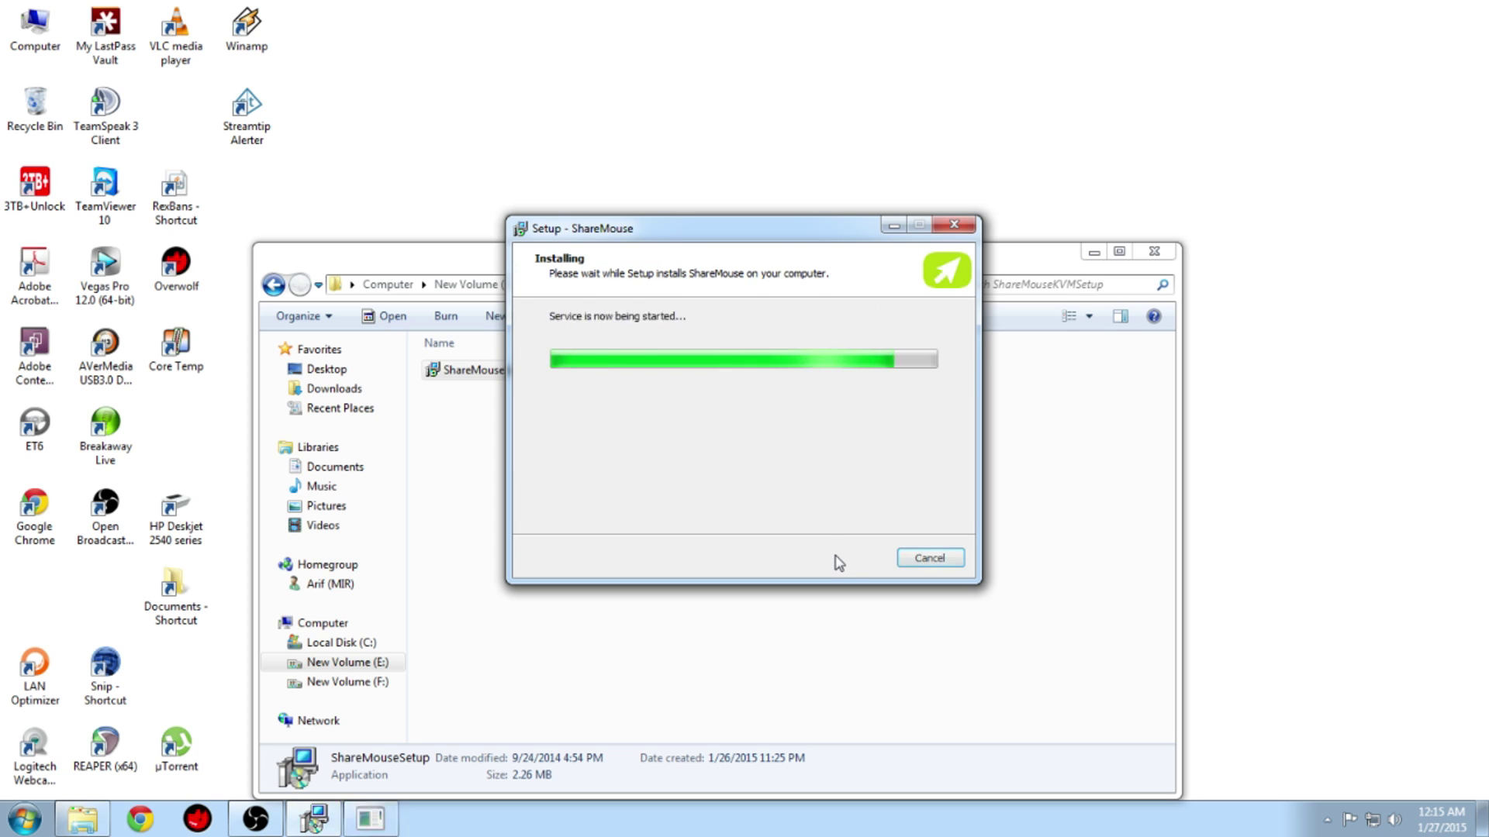
click(839, 559)
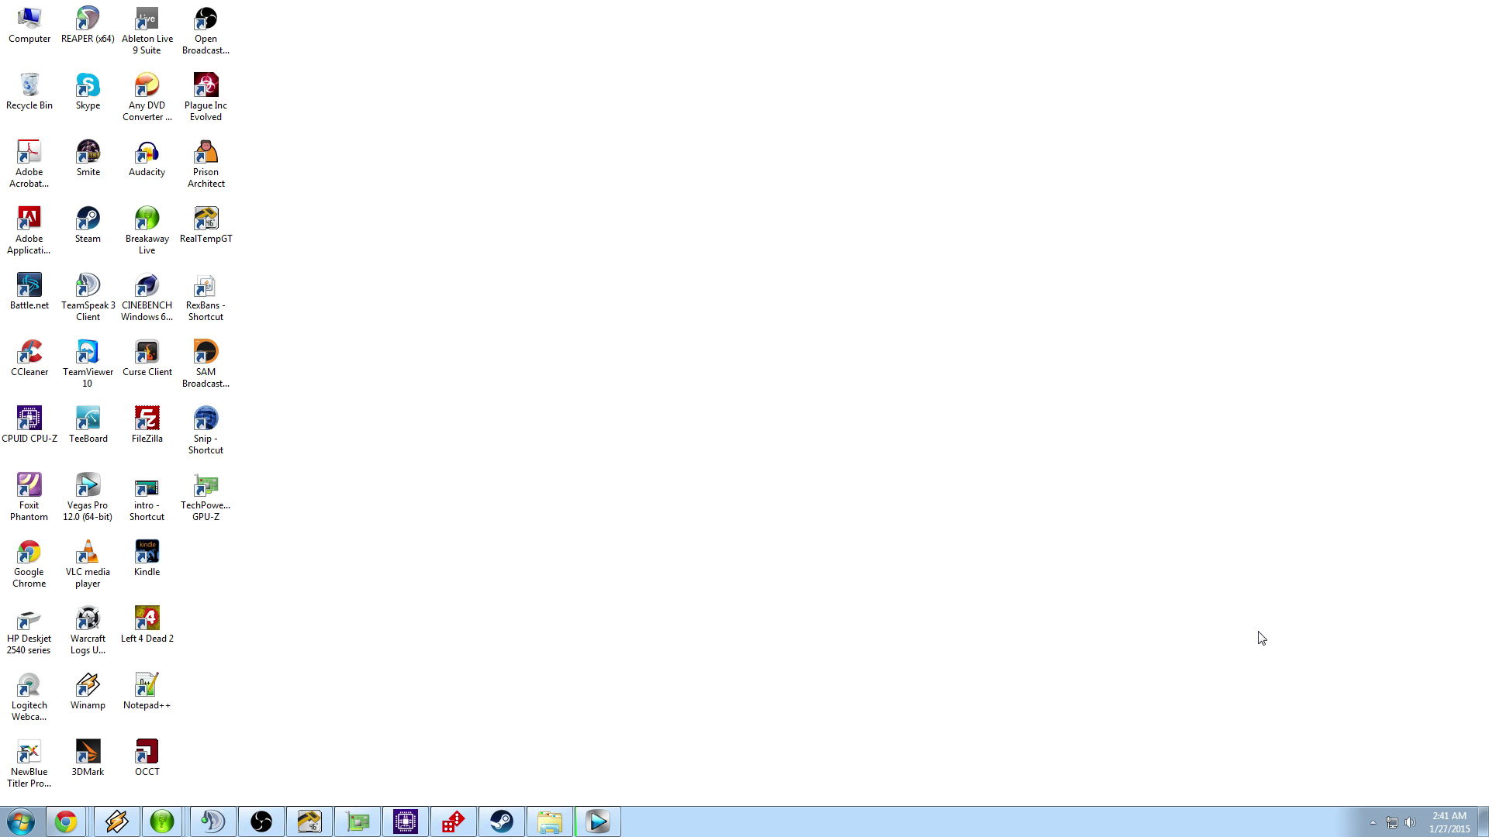
- Open Monitor Manager from the ShareMouse tray icon to view monitors A–D, then open Settings
click(1372, 822)
right_click(1392, 746)
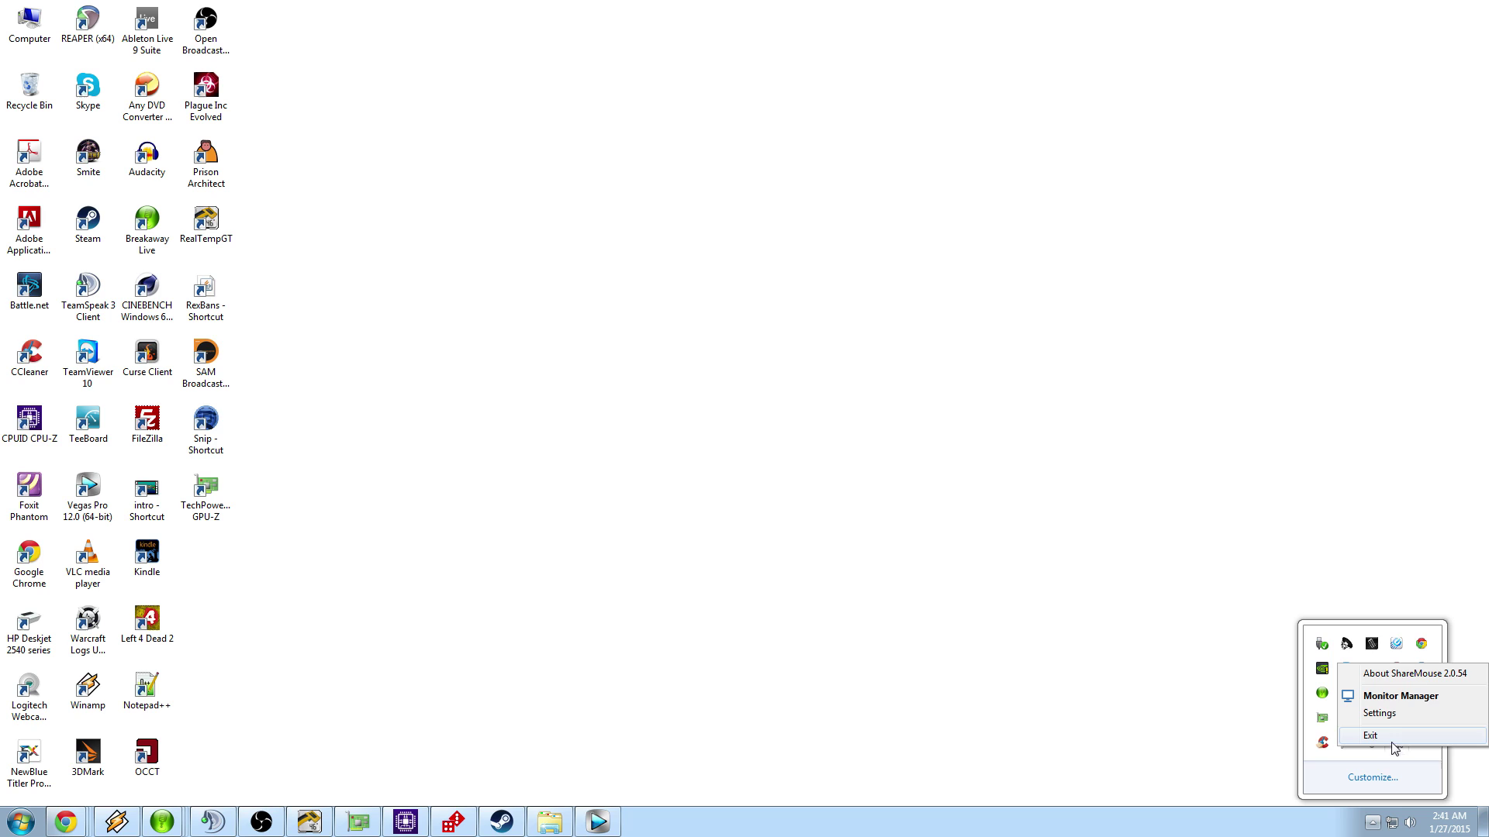
click(1388, 698)
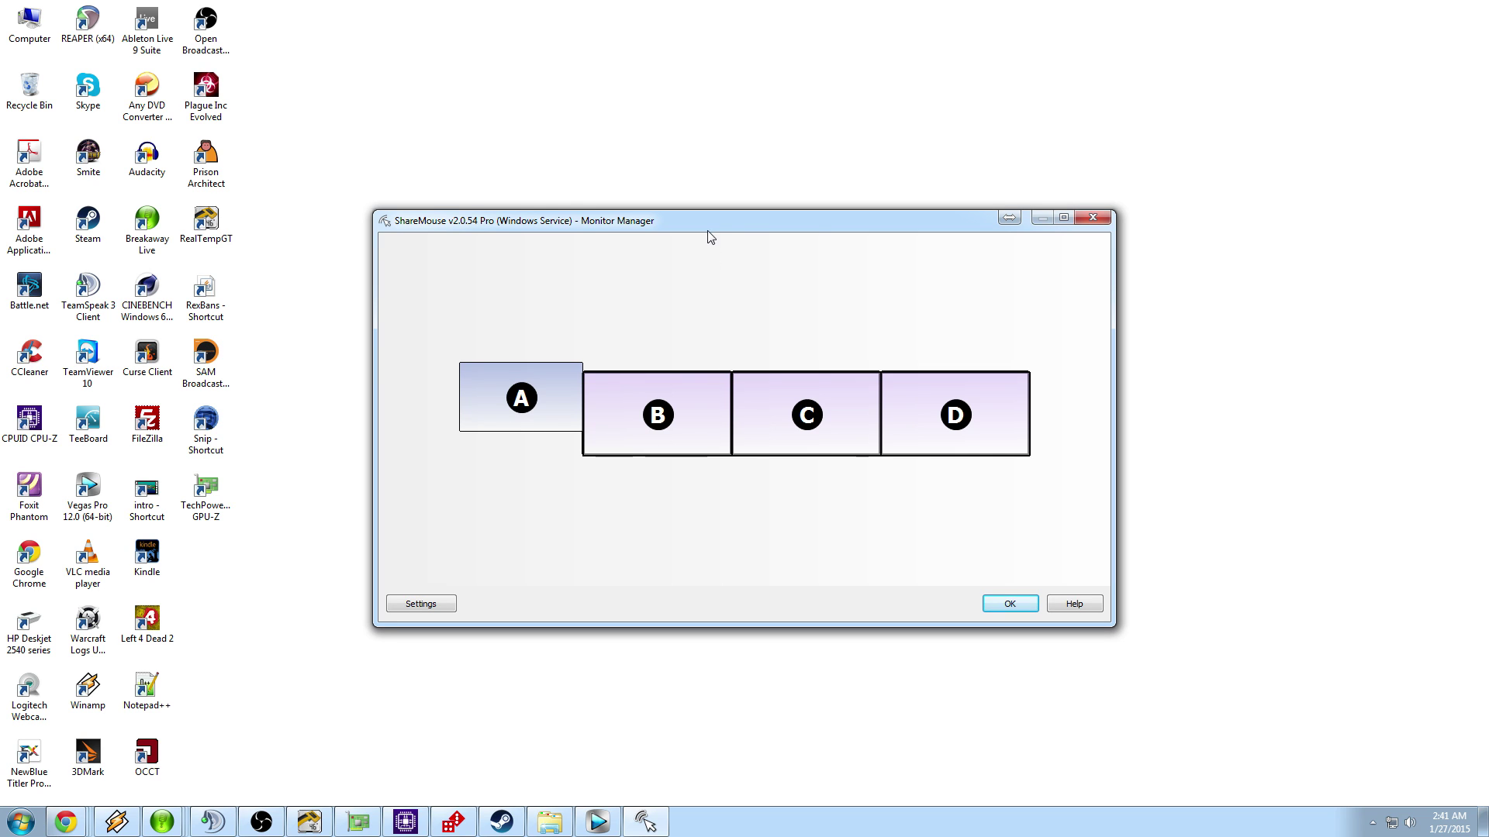
drag(707, 233, 724, 195)
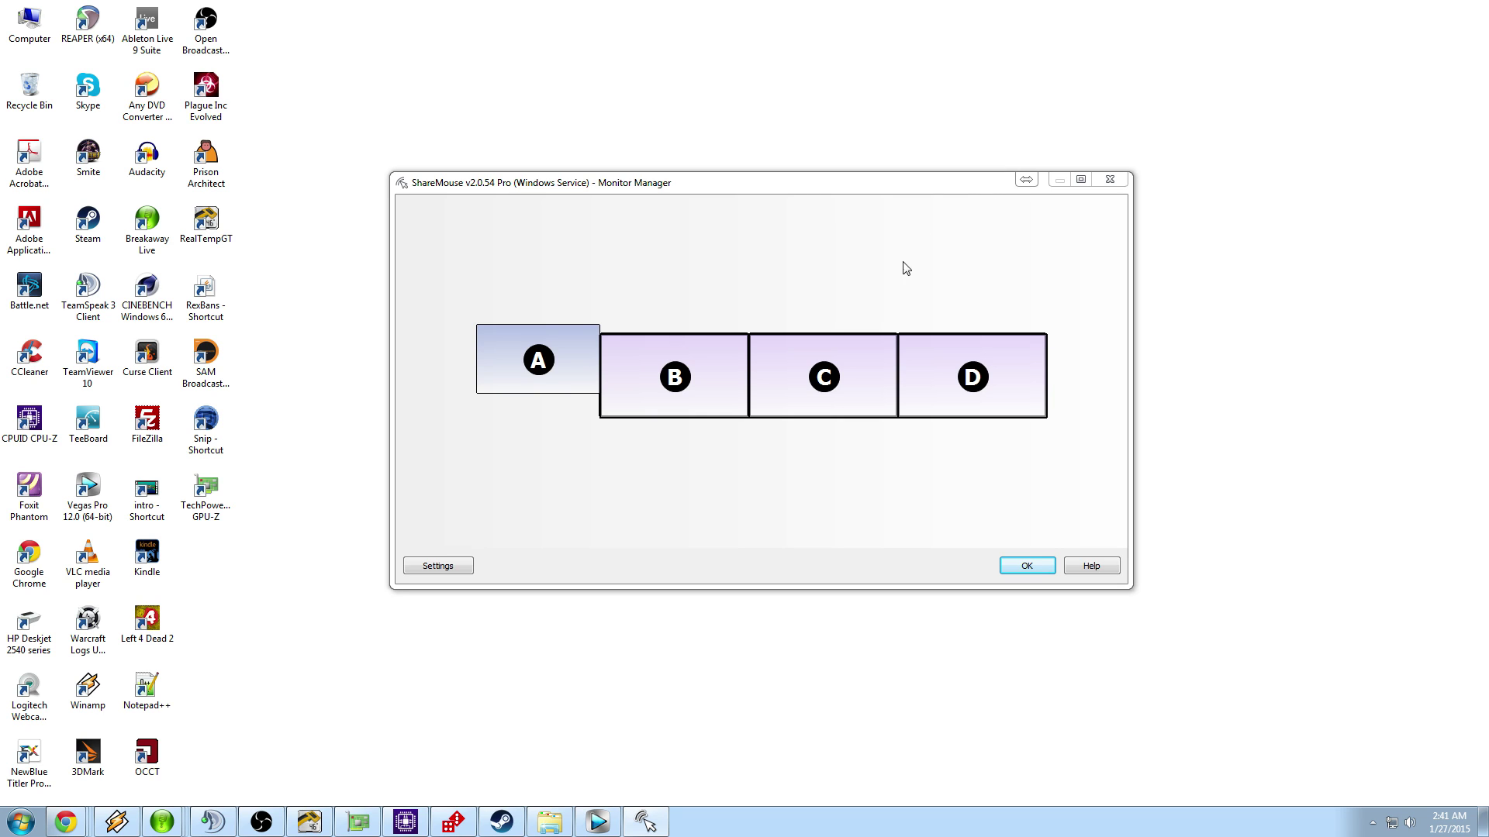
click(1016, 578)
click(468, 566)
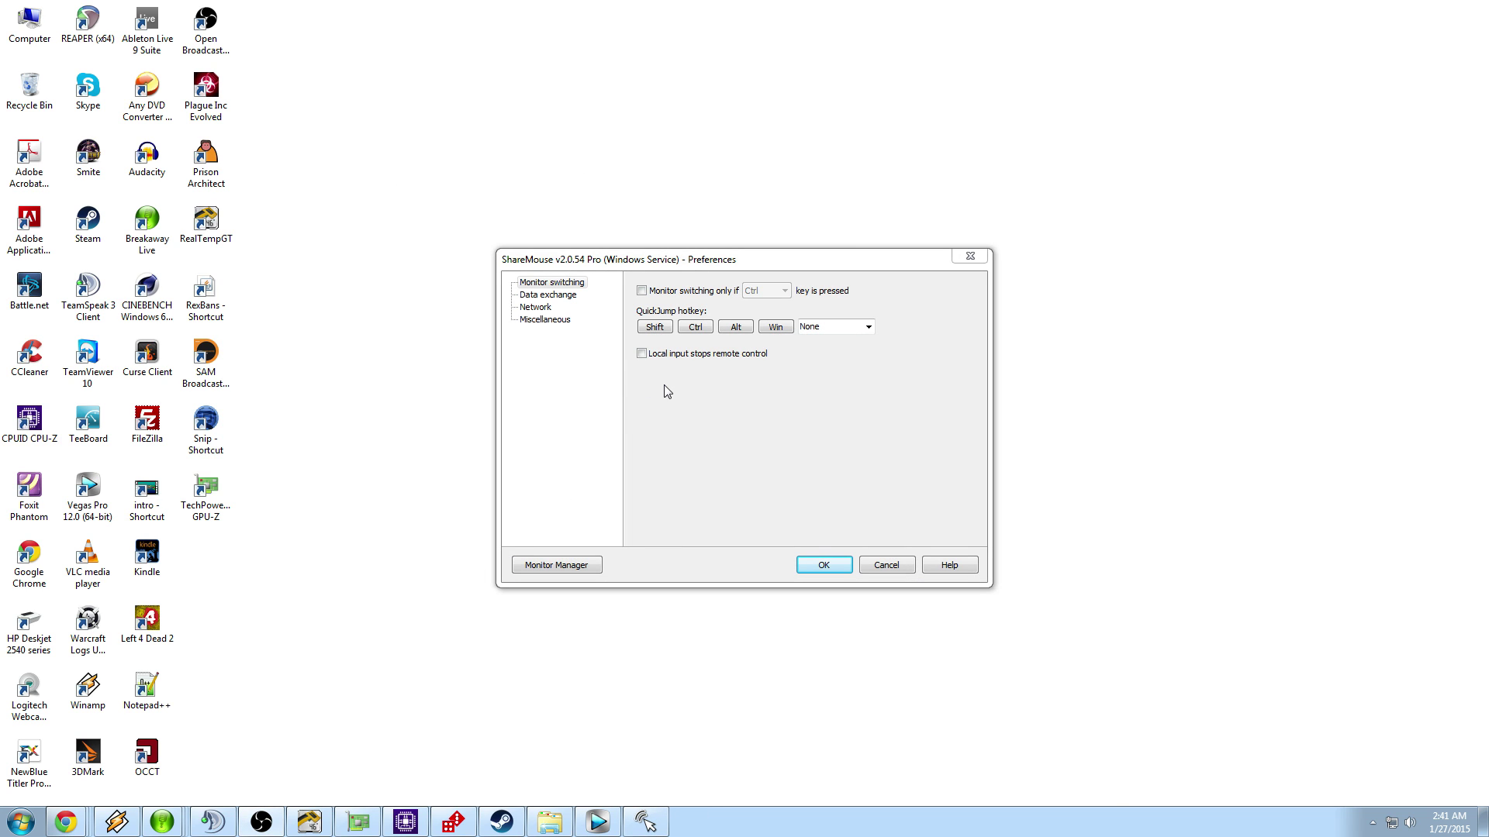
click(641, 291)
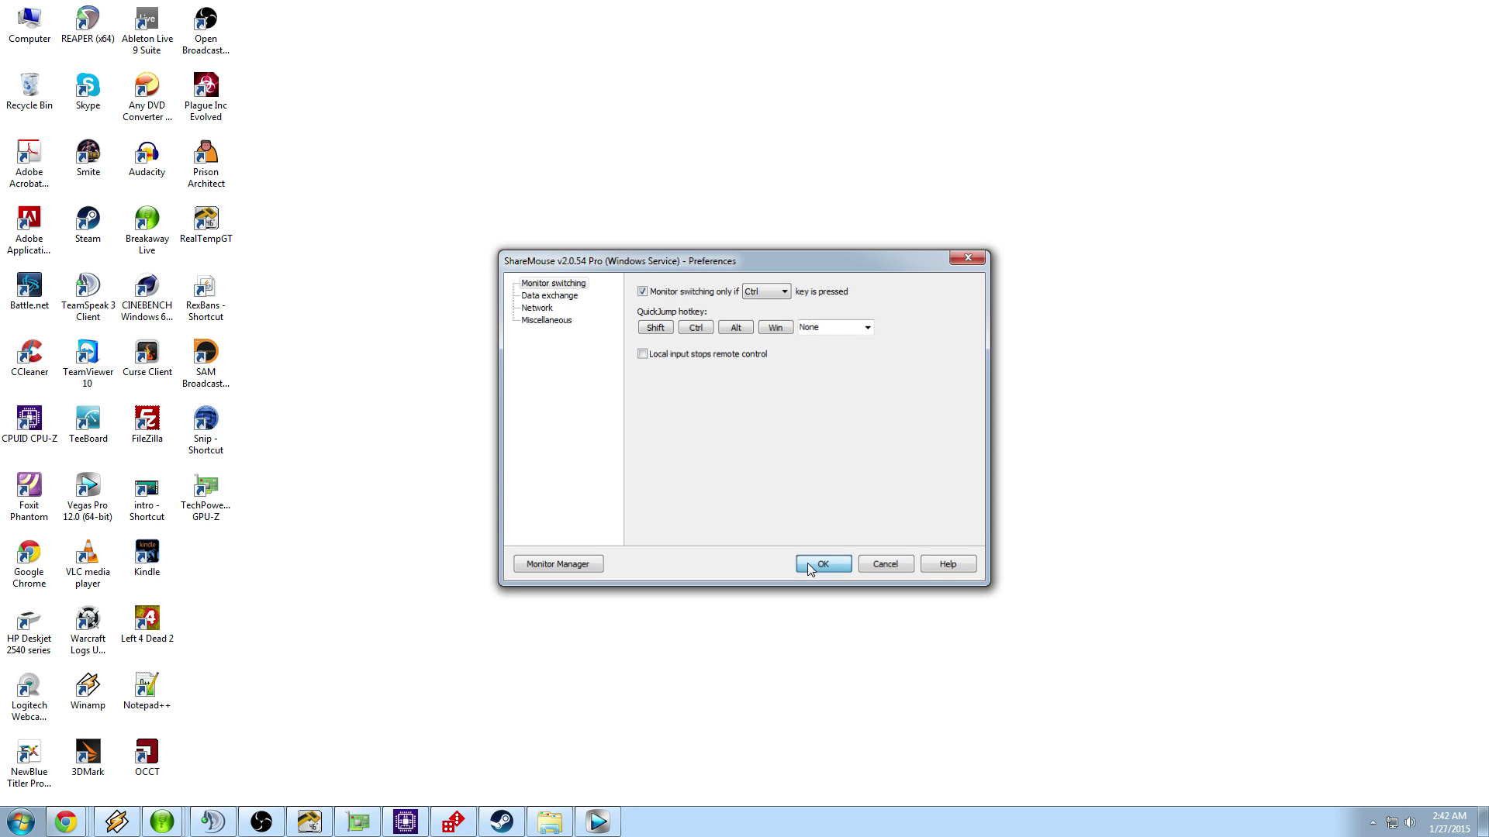
click(821, 564)
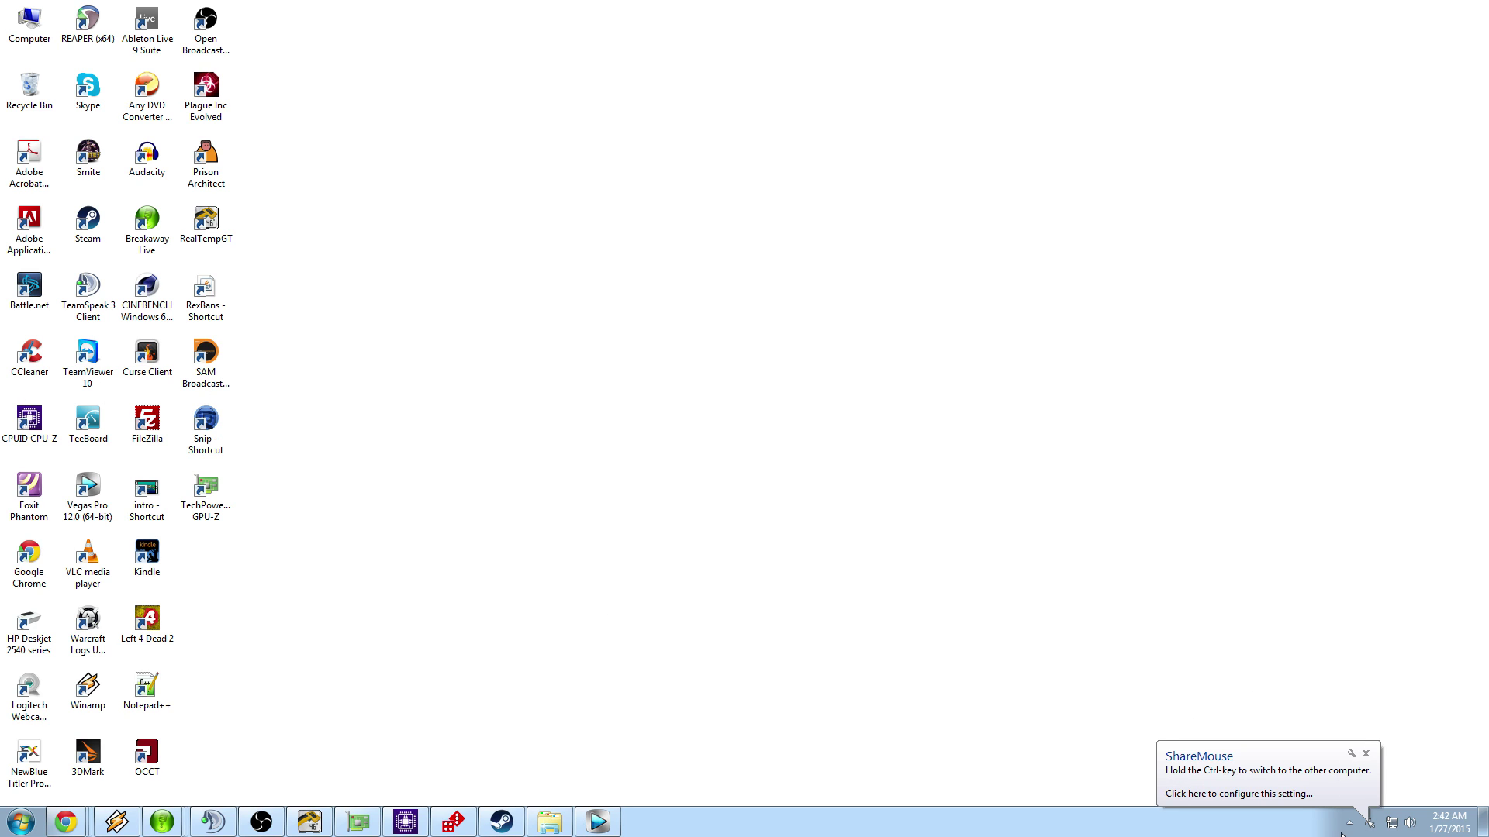
click(1372, 824)
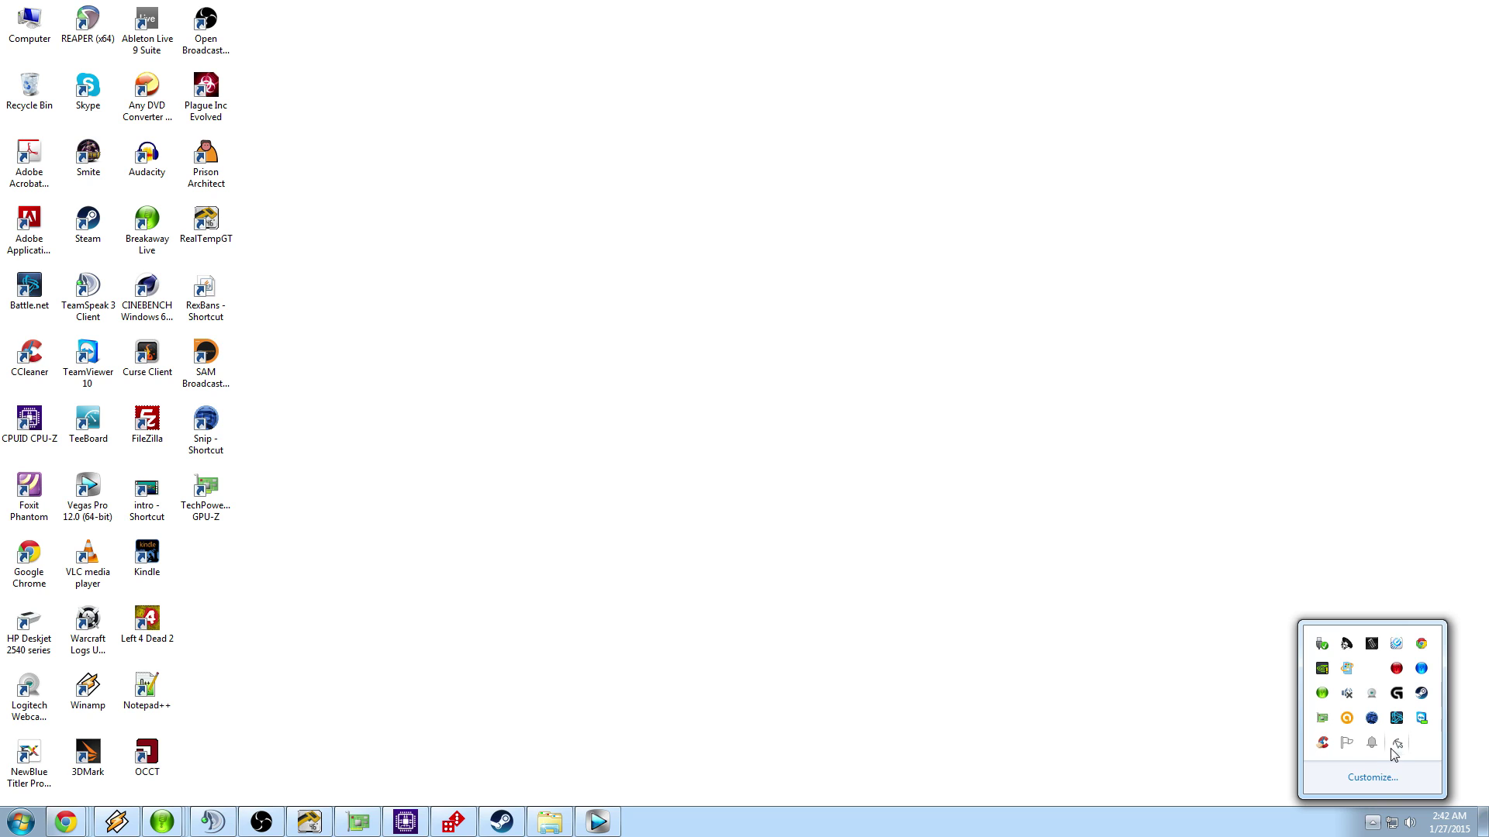
right_click(1372, 718)
click(1369, 711)
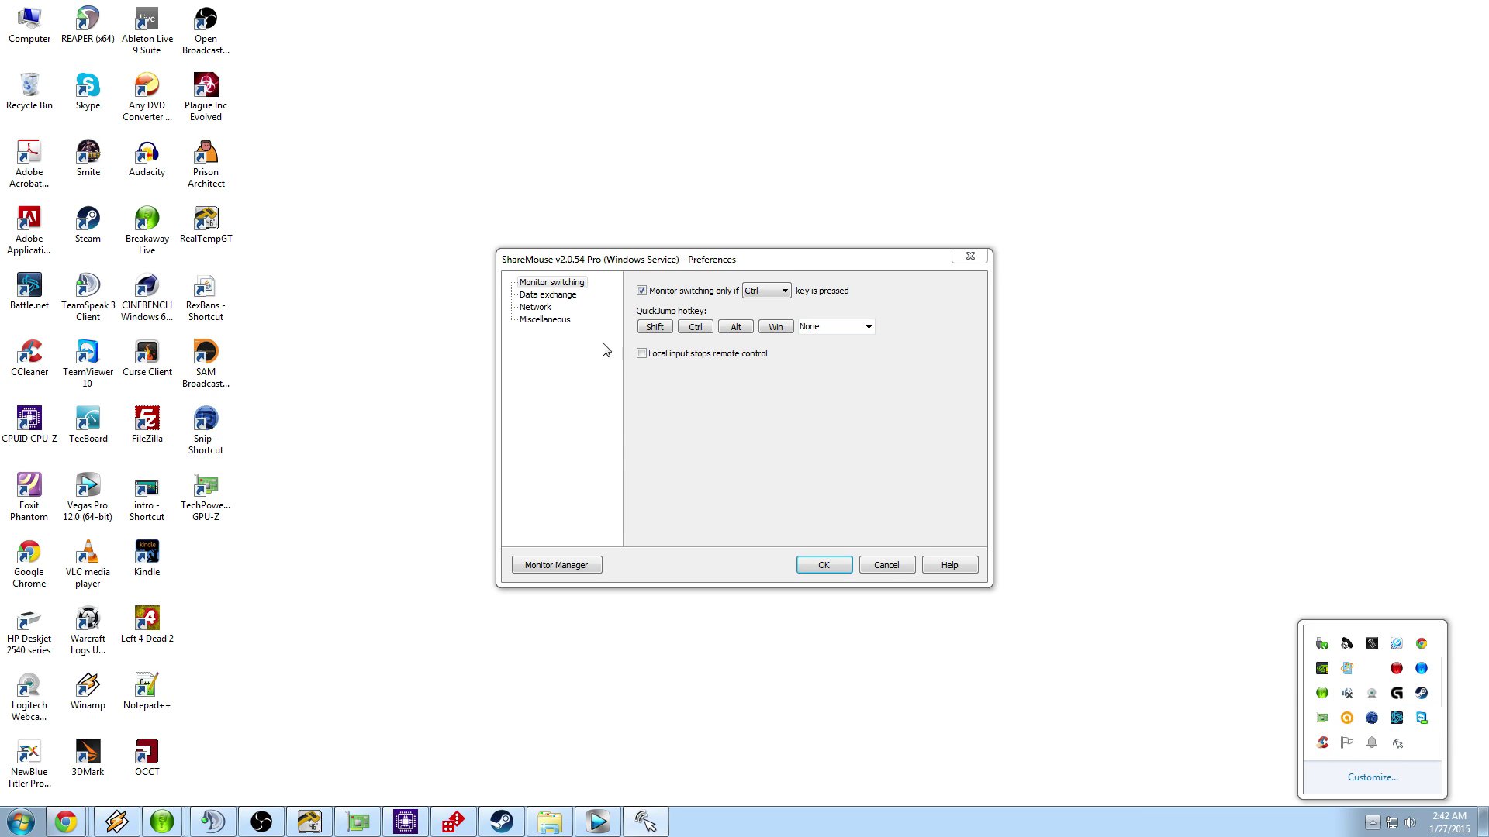
click(641, 292)
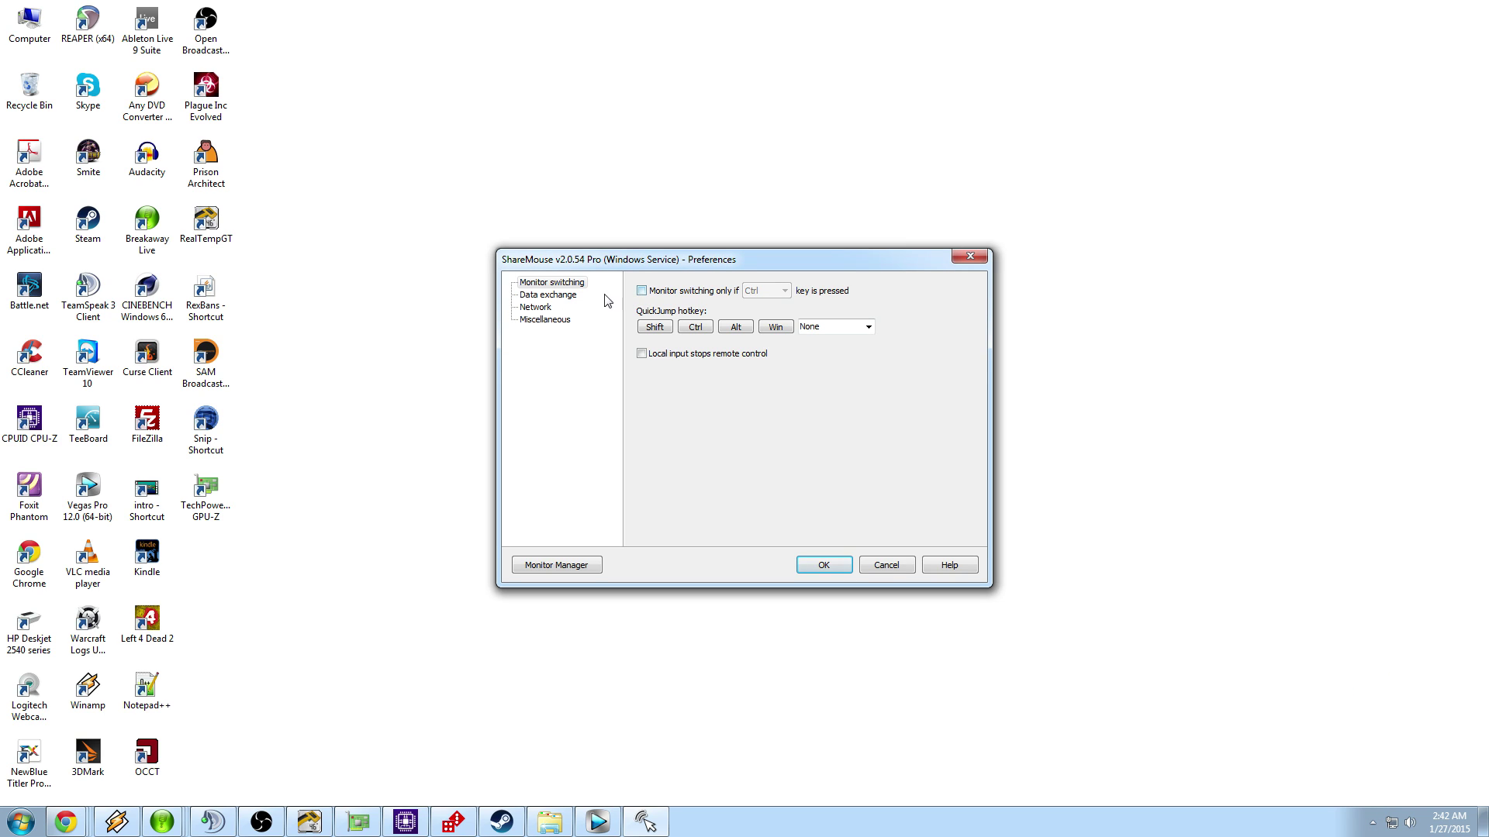
click(642, 290)
click(765, 292)
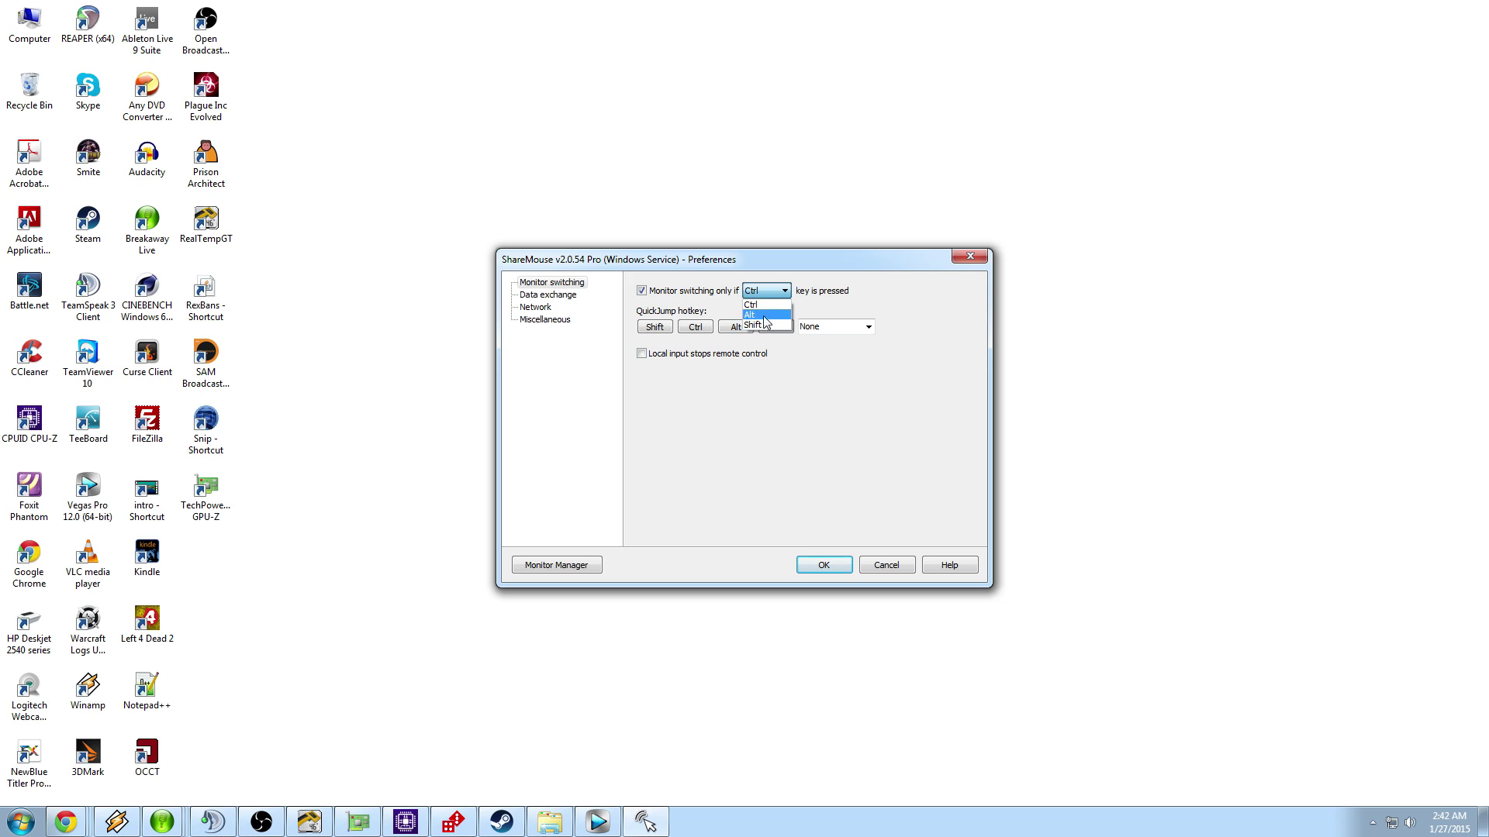
click(643, 293)
click(642, 293)
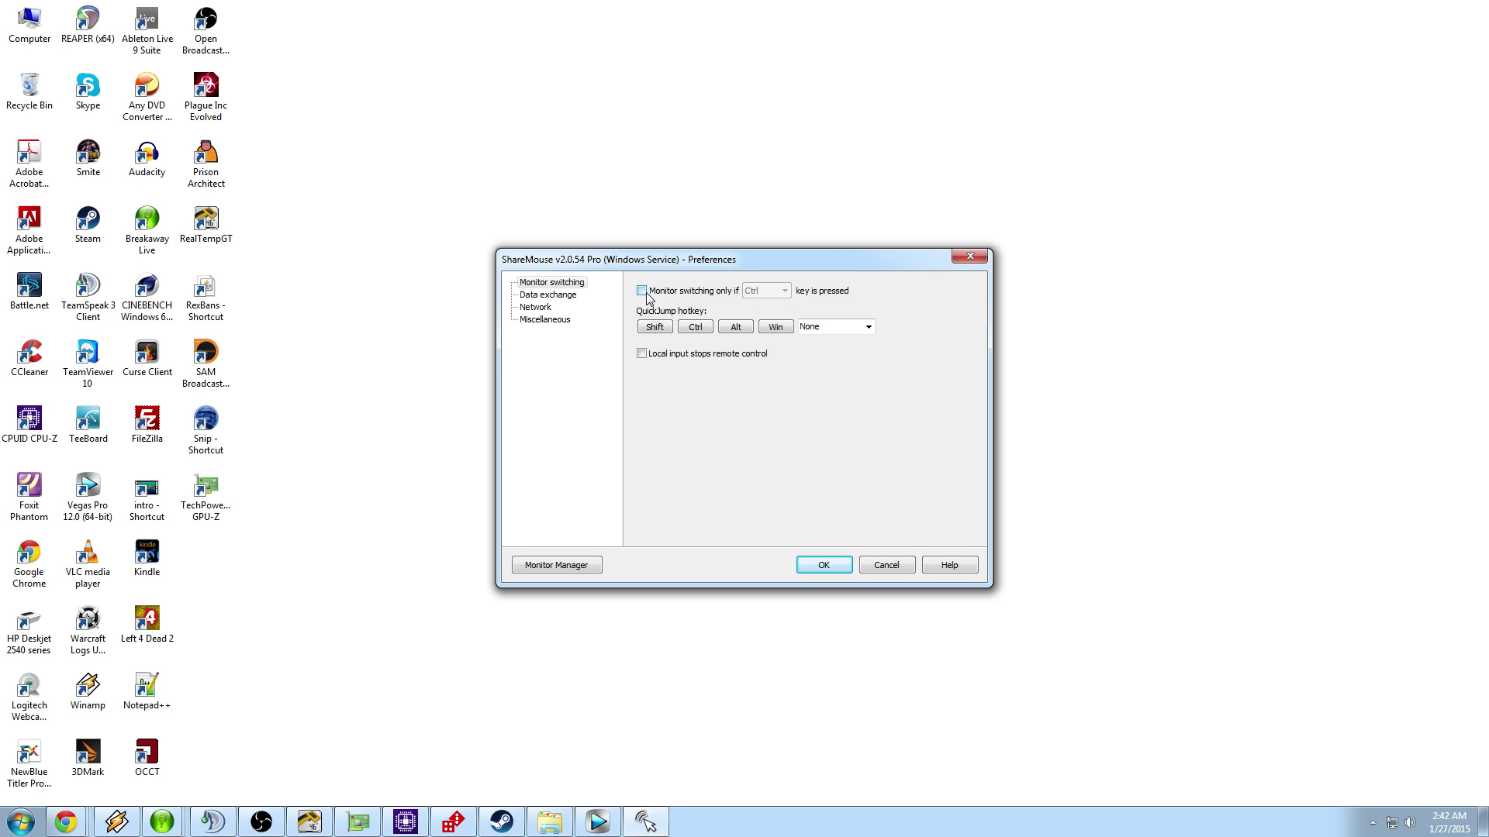
- Browse the Data exchange, Network and Miscellaneous pages of ShareMouse Preferences
click(565, 301)
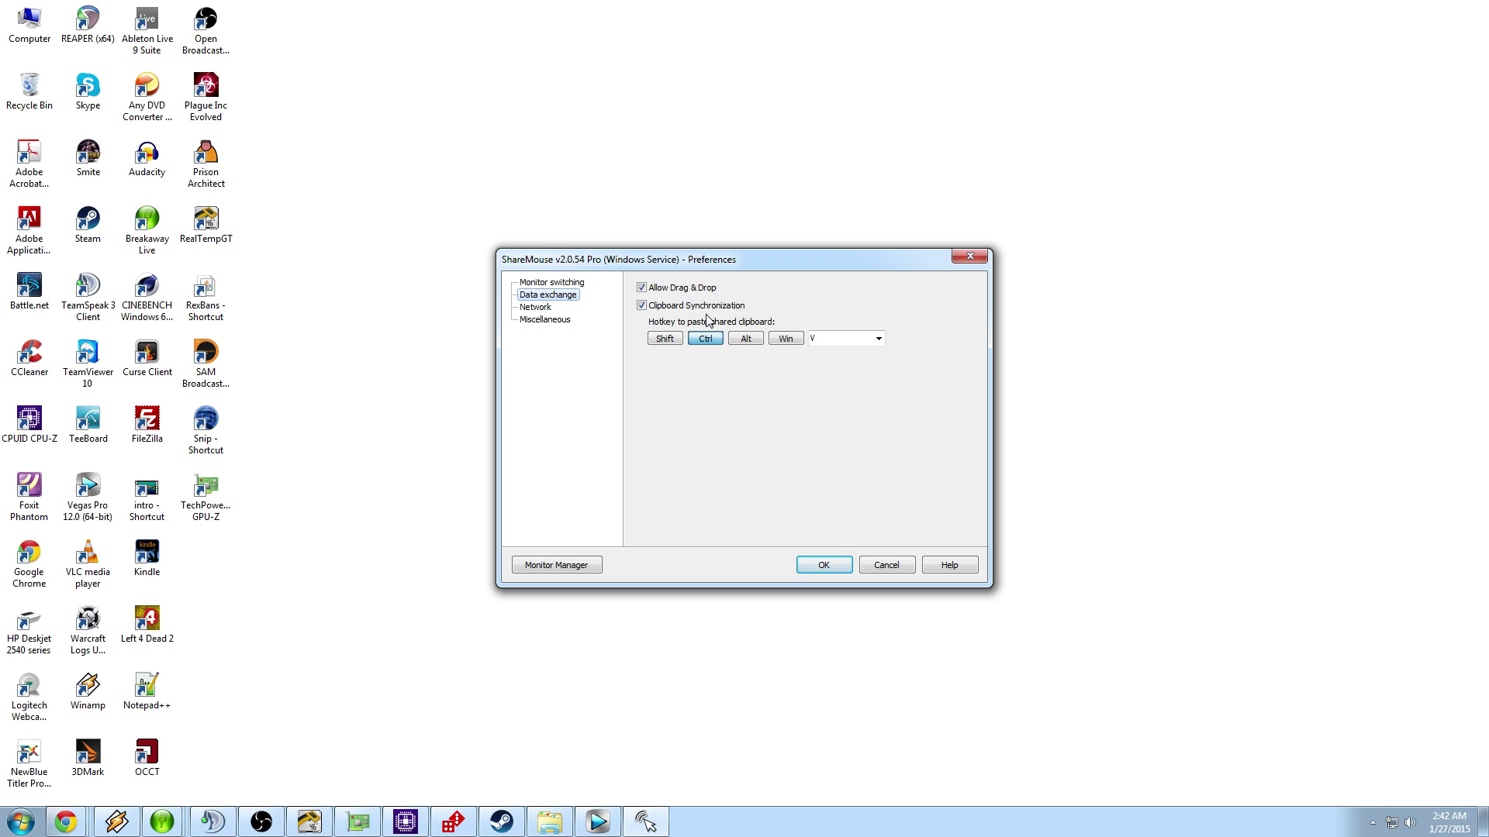
click(537, 308)
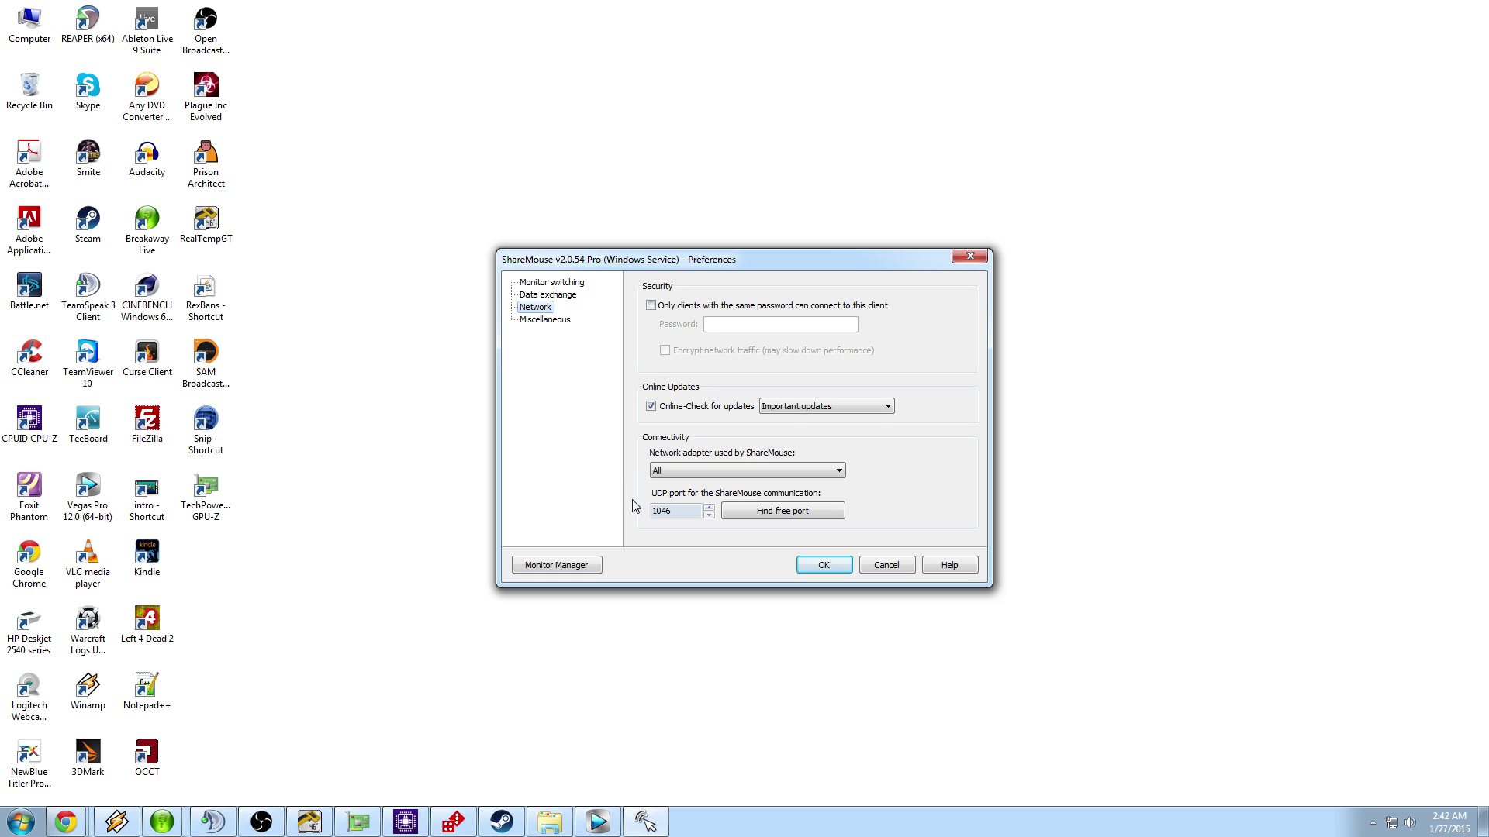
click(541, 321)
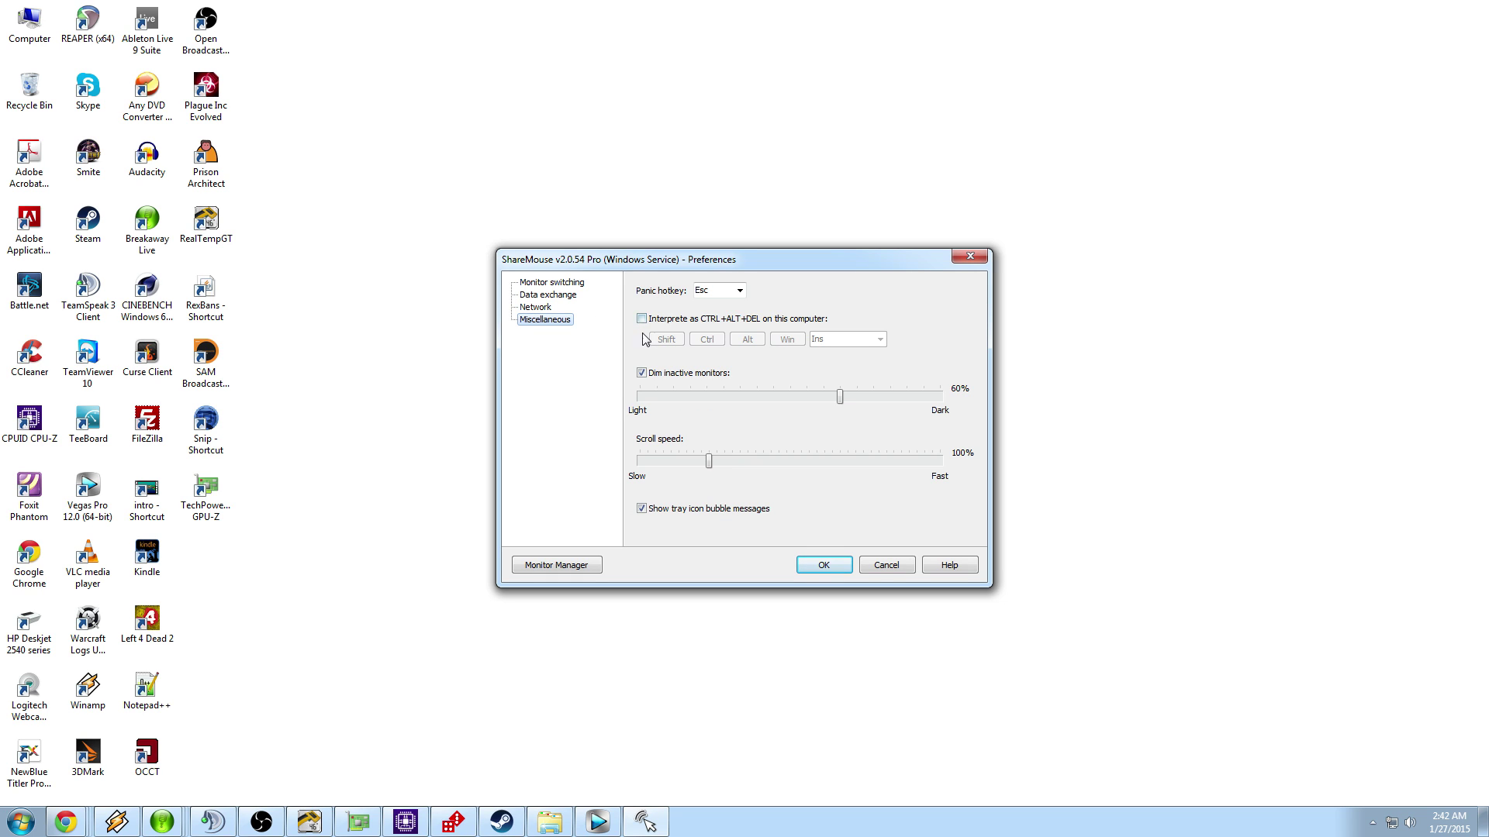
- Uncheck 'Dim inactive monitors' on the Miscellaneous page and confirm with OK
click(642, 372)
click(818, 566)
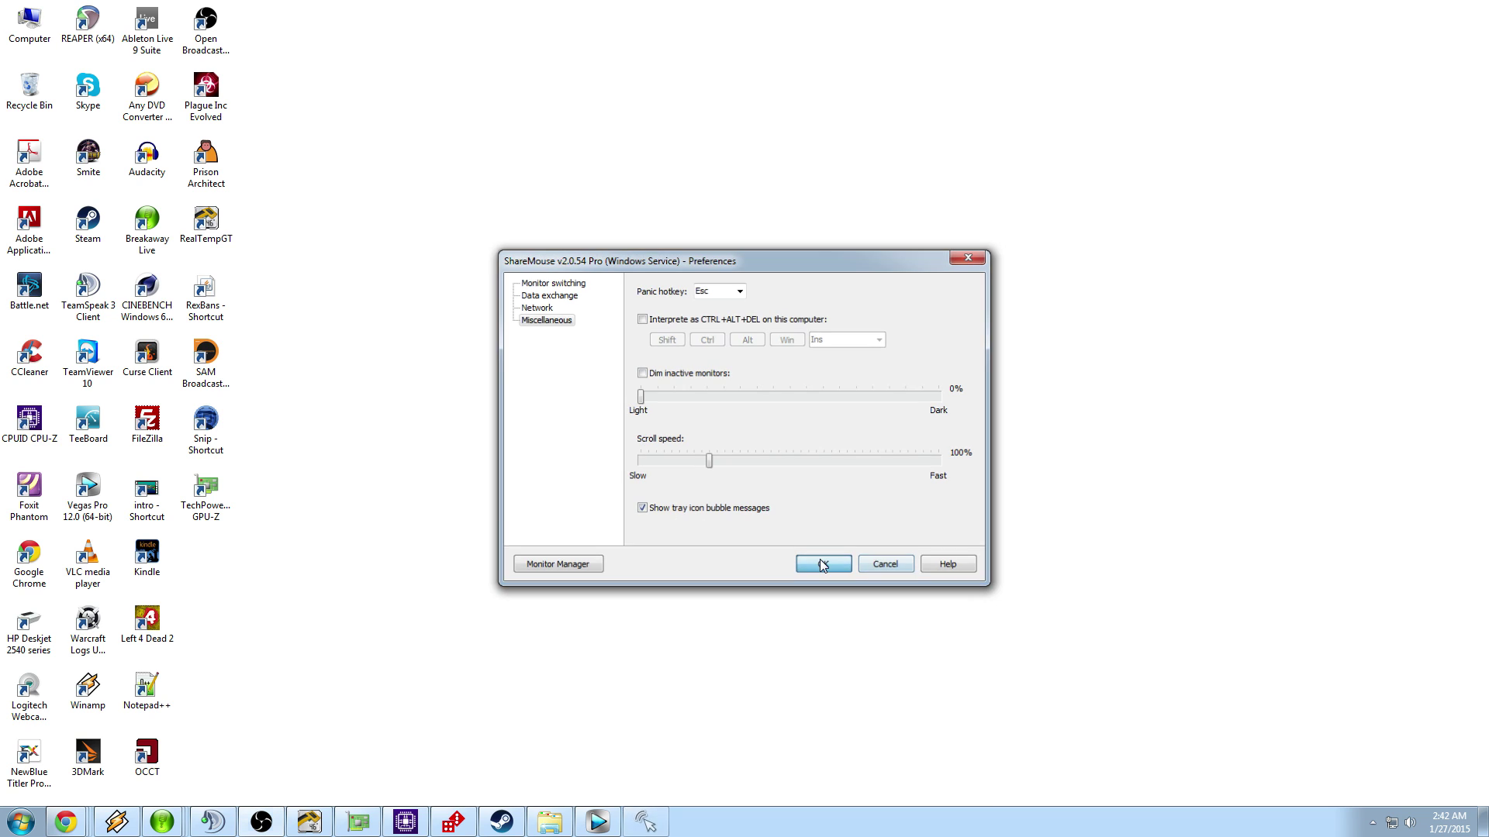